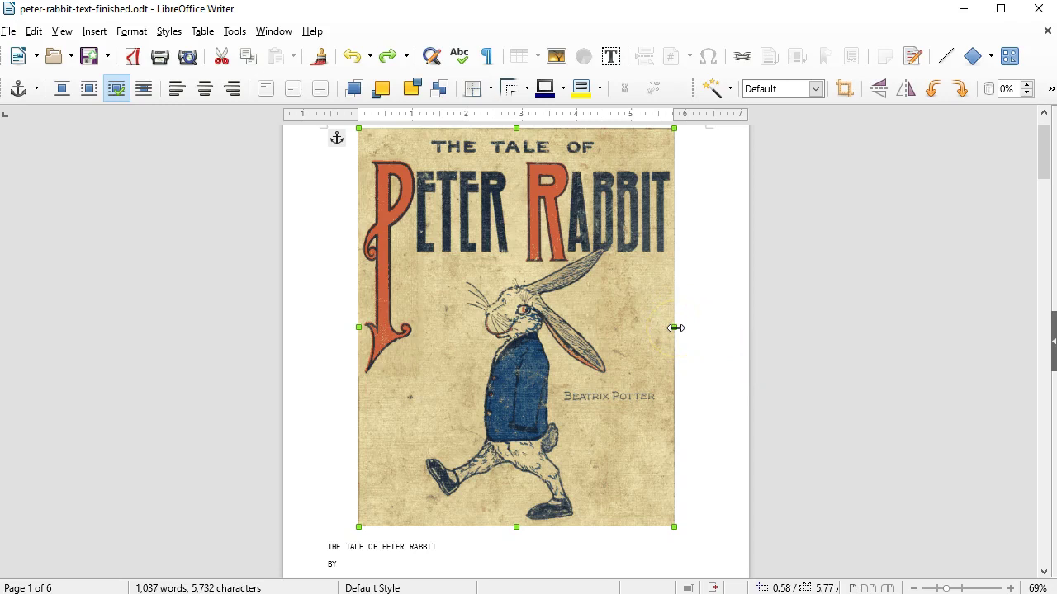
Step: Try narrowing the cover image by its side and shortening it by its bottom edge, undoing each resize
{"action": "left_click_drag", "start_coordinate": [675, 328], "coordinate": [457, 291]}
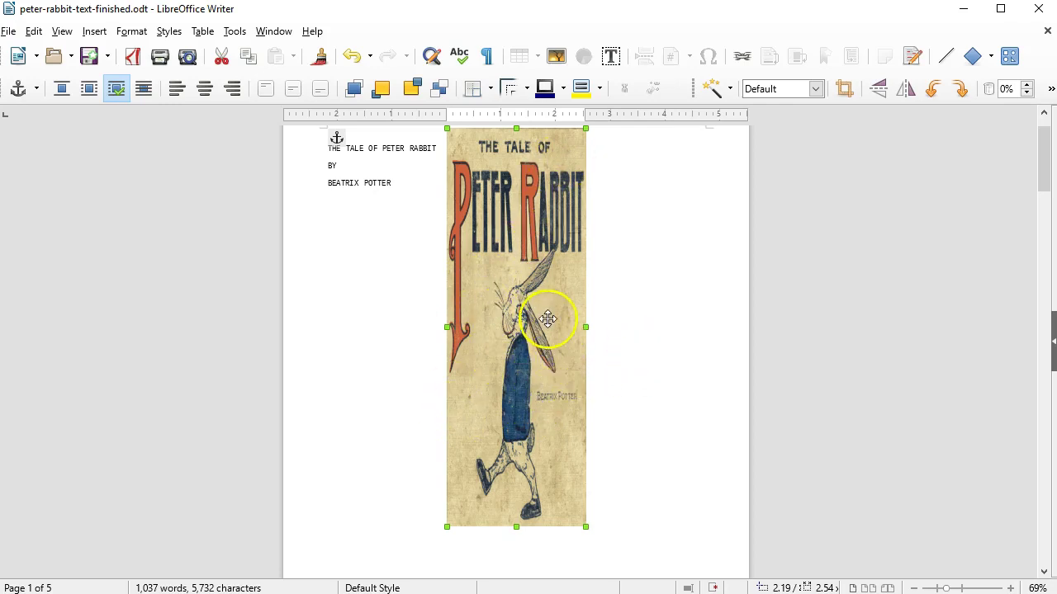
{"action": "left_click", "coordinate": [352, 57]}
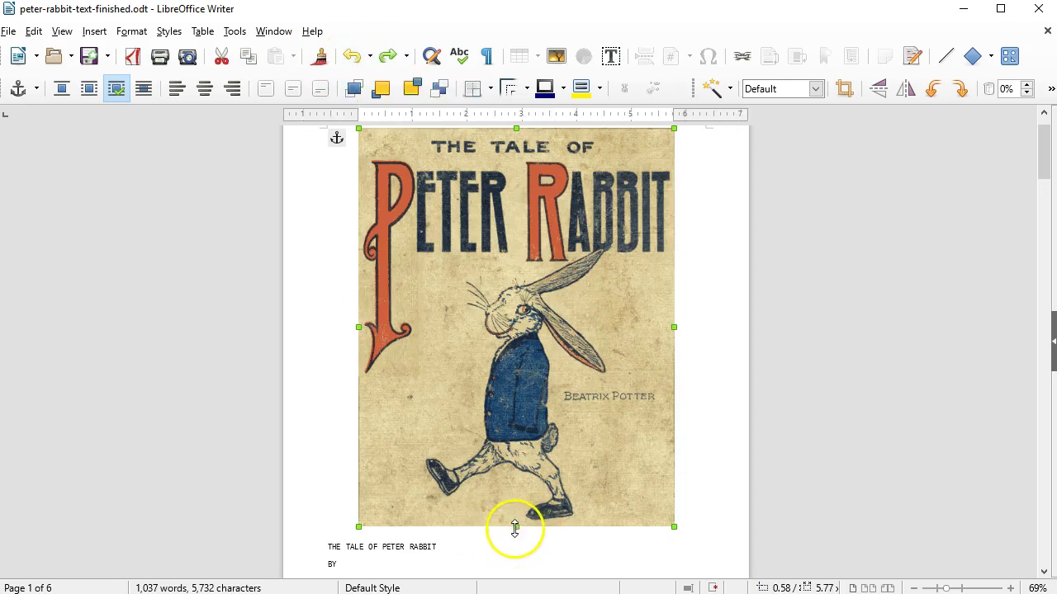
{"action": "left_click_drag", "start_coordinate": [516, 530], "coordinate": [545, 267]}
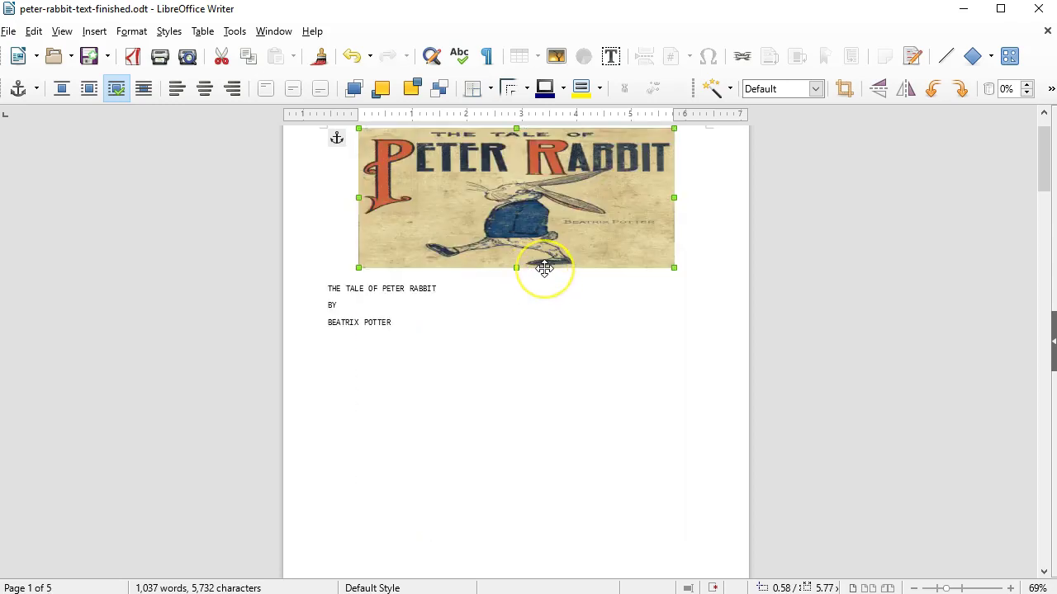
{"action": "left_click", "coordinate": [350, 56]}
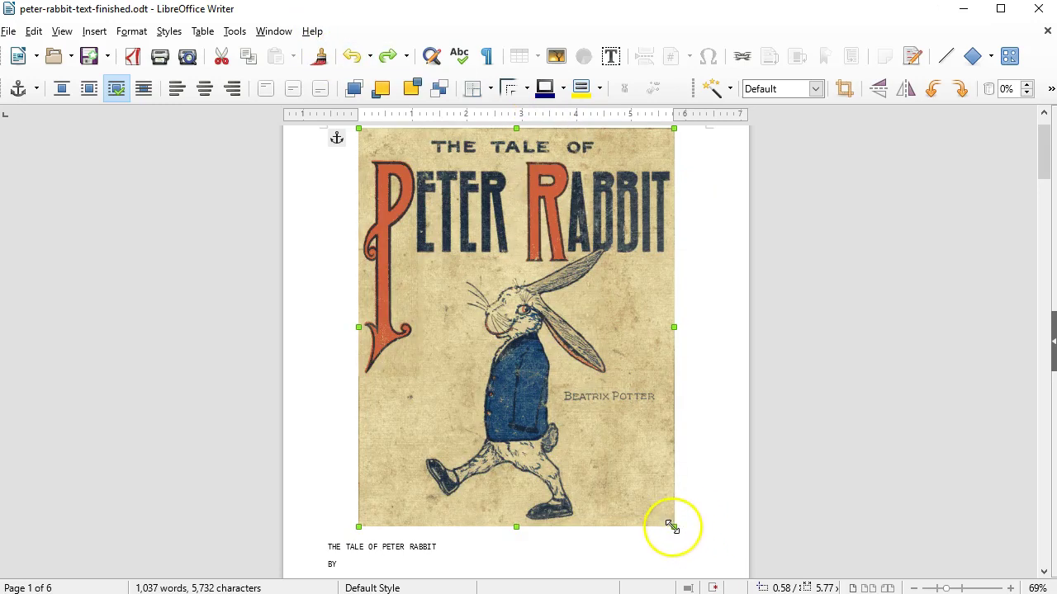
Step: Shrink the cover image proportionally from its corner to about 3.84 inches wide
{"action": "left_click_drag", "start_coordinate": [673, 527], "coordinate": [515, 393]}
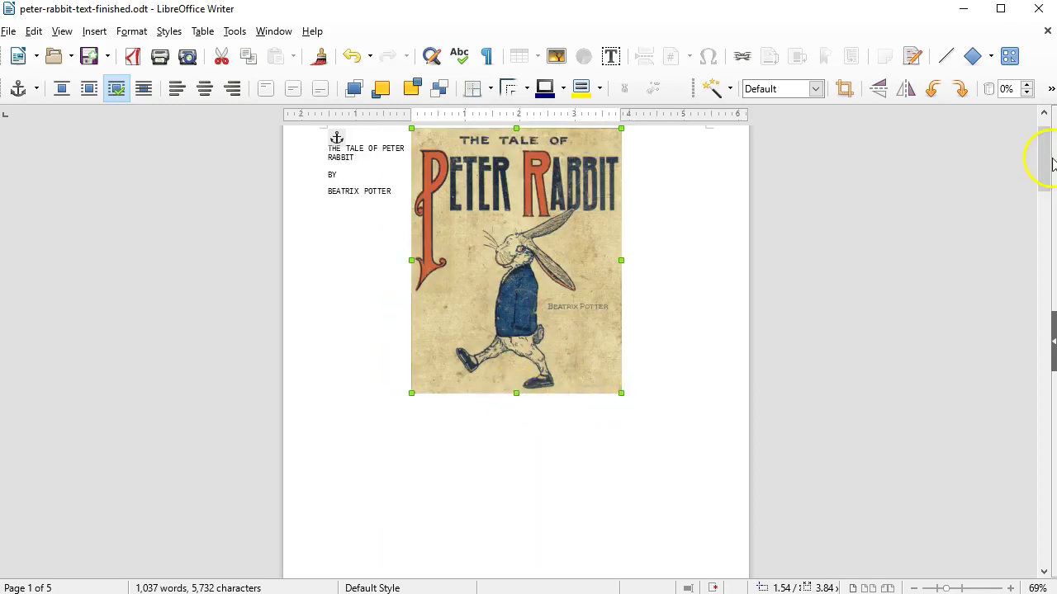
Step: Delete the "[Illustration 26]" placeholder below THE END near the end of the story
{"action": "left_click_drag", "start_coordinate": [1045, 165], "coordinate": [1024, 500]}
{"action": "scroll", "coordinate": [1037, 437], "scroll_direction": "up", "scroll_amount": 5}
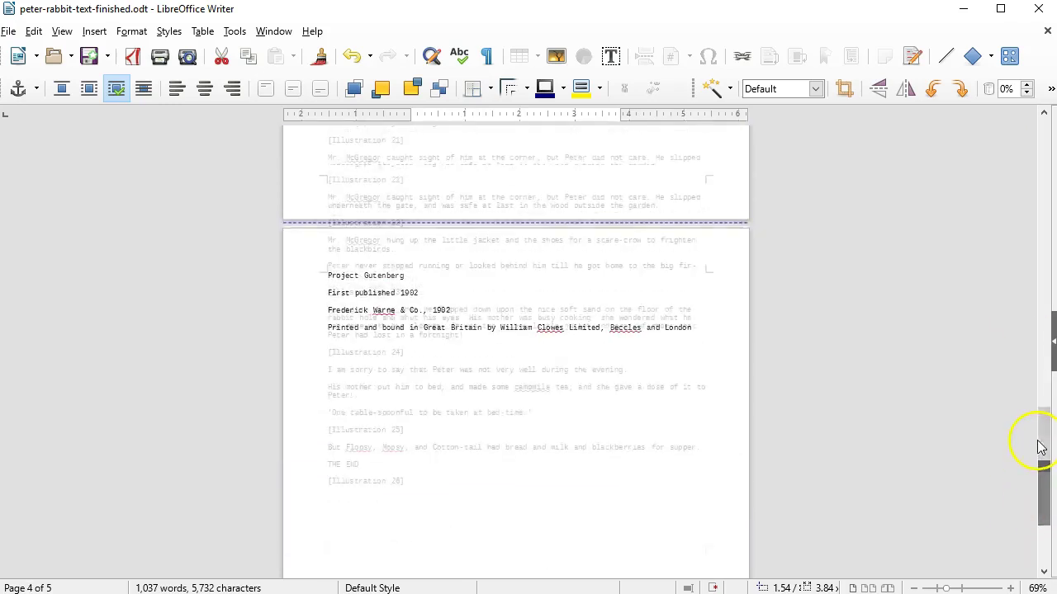
{"action": "left_click_drag", "start_coordinate": [336, 448], "coordinate": [281, 440]}
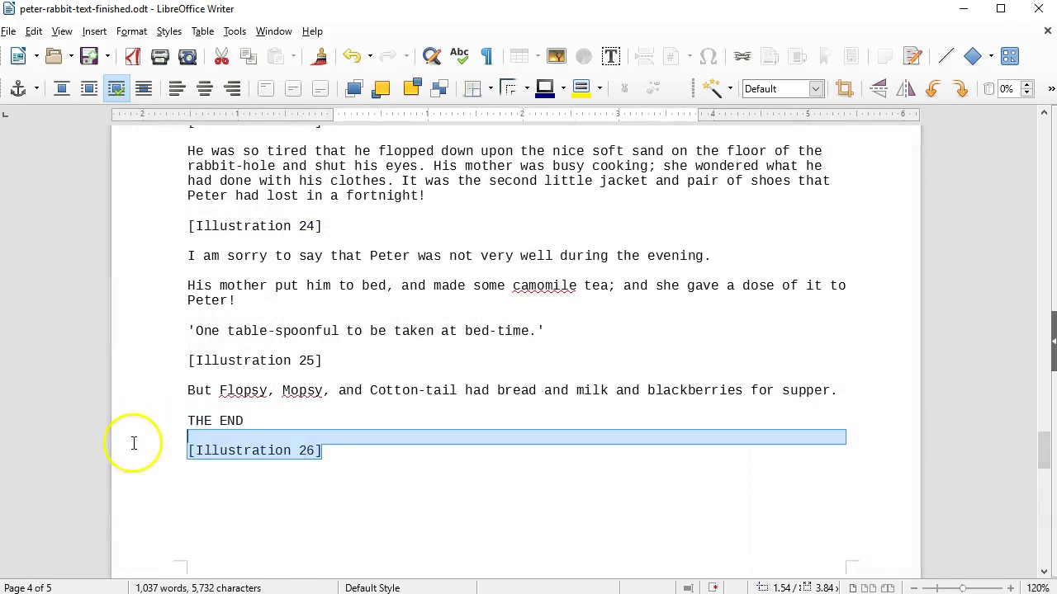
{"action": "key", "text": "shift+Down"}
{"action": "key", "text": "Delete"}
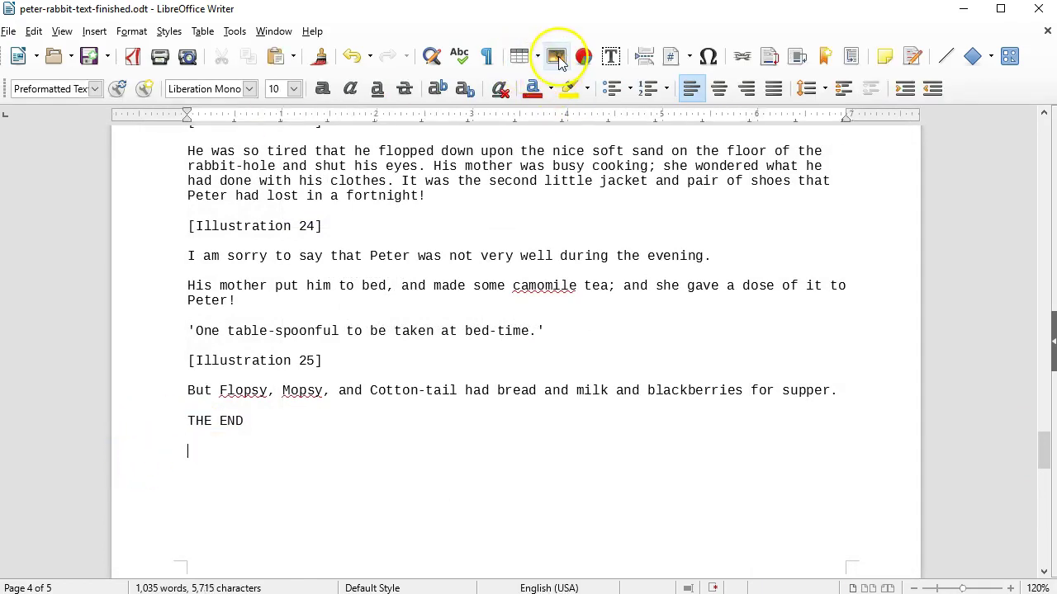
Step: Insert the image peter26.jpg from the lw08-images folder below THE END
{"action": "left_click", "coordinate": [558, 58]}
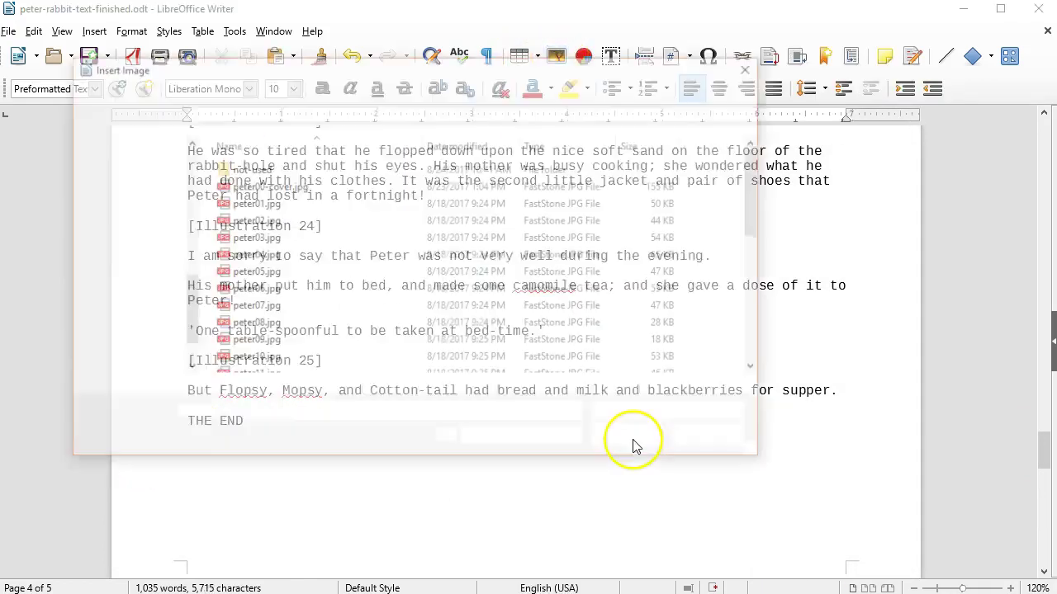
{"action": "scroll", "coordinate": [384, 245], "scroll_direction": "down", "scroll_amount": 6}
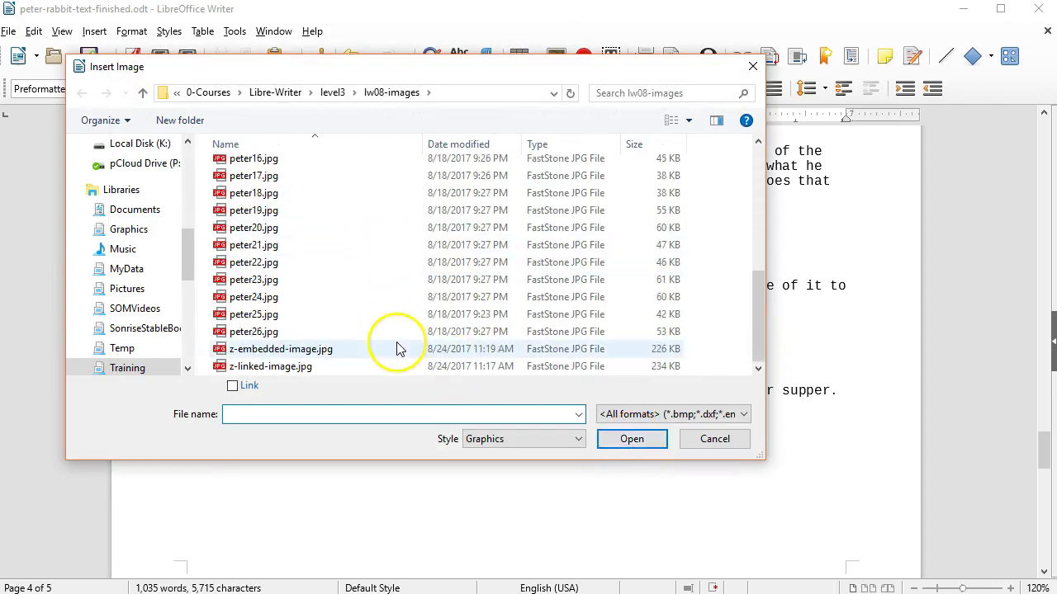
{"action": "left_click", "coordinate": [254, 331]}
{"action": "left_click", "coordinate": [623, 441]}
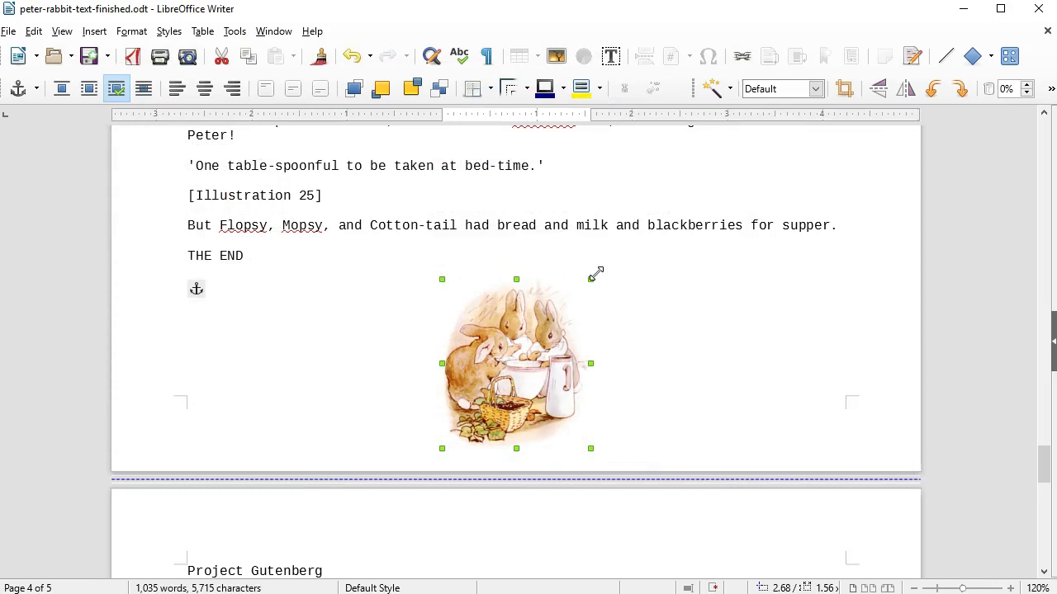
Step: Enlarge the rabbits image proportionally to about 2.44 inches wide and move it to the page's left margin just below "[Illustration 24]"
{"action": "left_click_drag", "start_coordinate": [591, 278], "coordinate": [676, 266]}
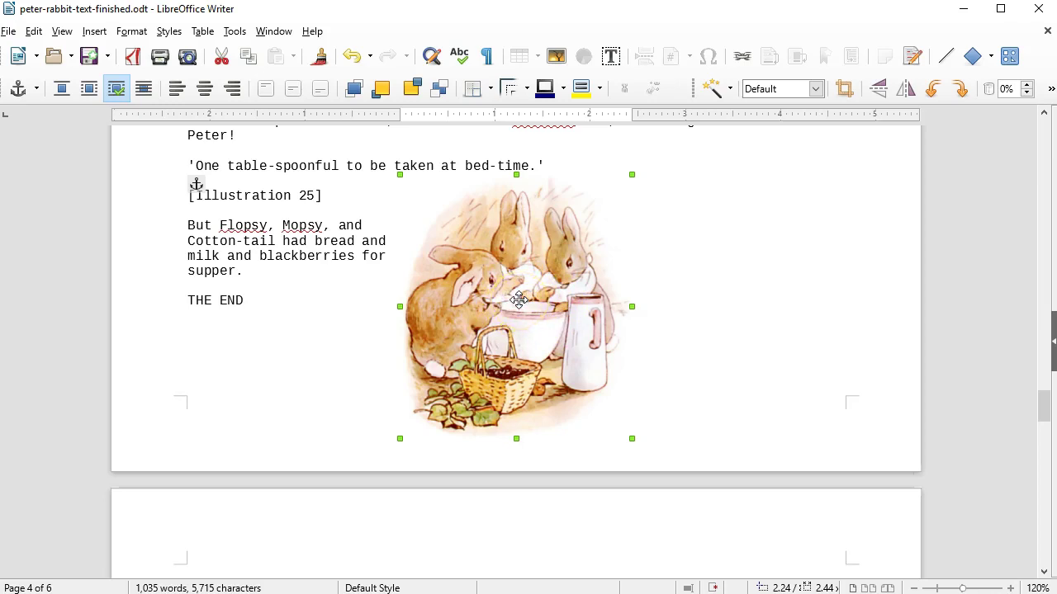
{"action": "left_click_drag", "start_coordinate": [519, 299], "coordinate": [306, 274]}
{"action": "scroll", "coordinate": [616, 338], "scroll_direction": "up", "scroll_amount": 3}
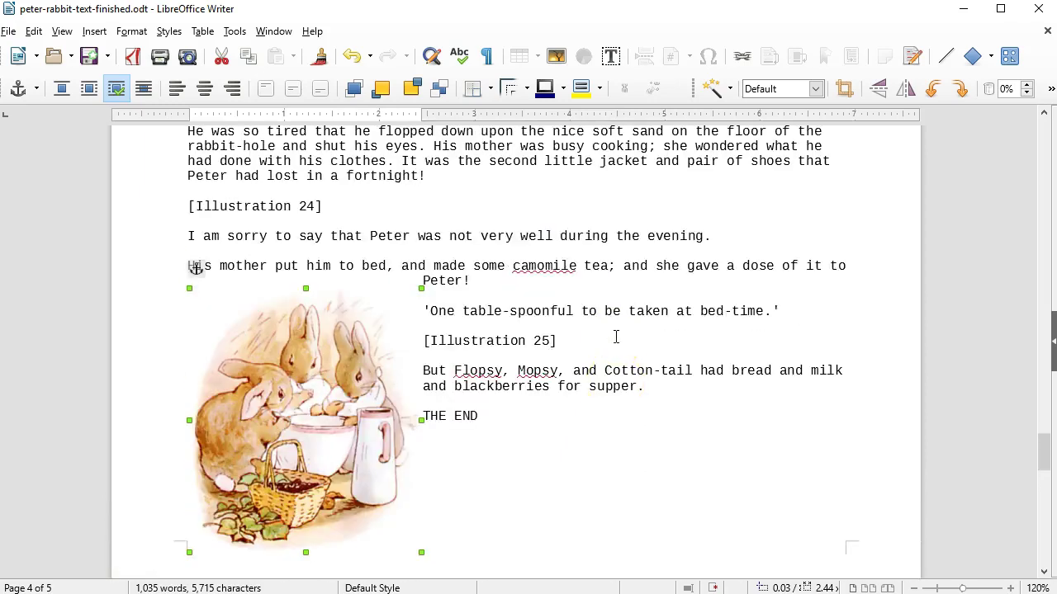
{"action": "left_click_drag", "start_coordinate": [307, 392], "coordinate": [300, 311]}
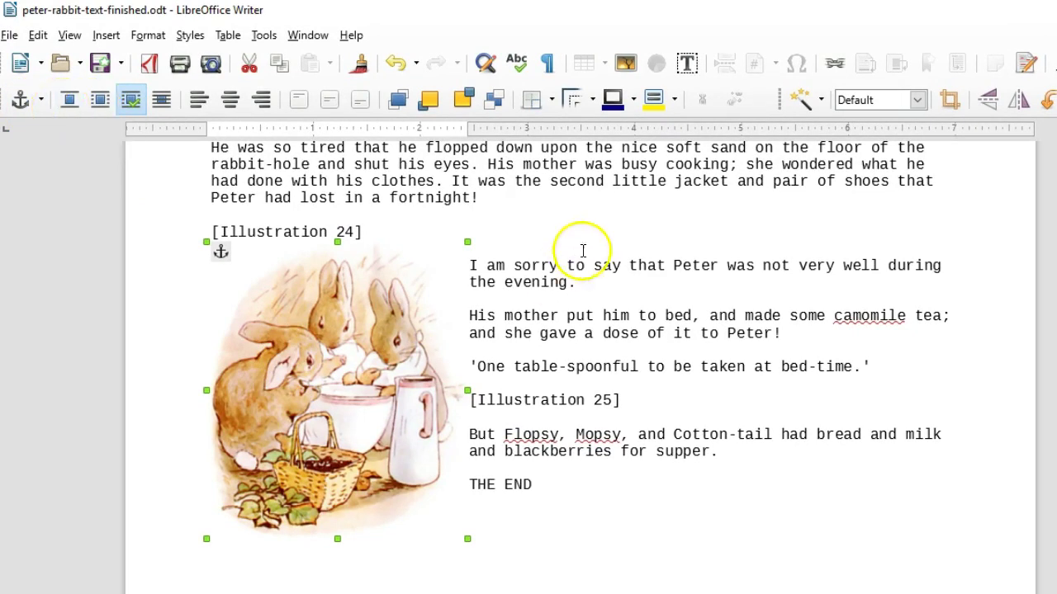
Step: Turn text wrapping off for the rabbits image and nudge it into line with the left text margin
{"action": "left_click", "coordinate": [630, 266]}
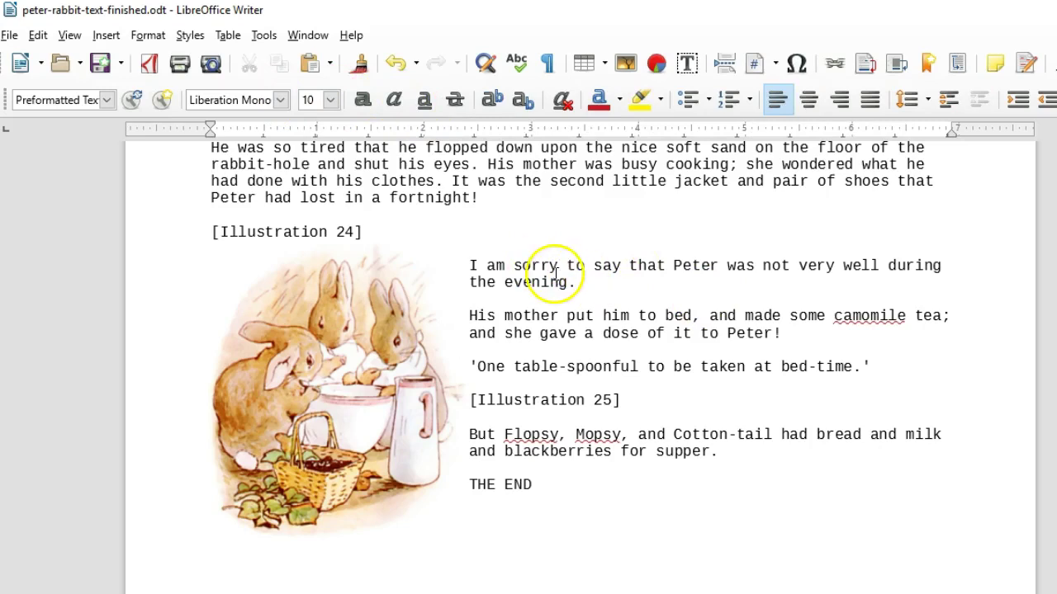
{"action": "left_click", "coordinate": [307, 380]}
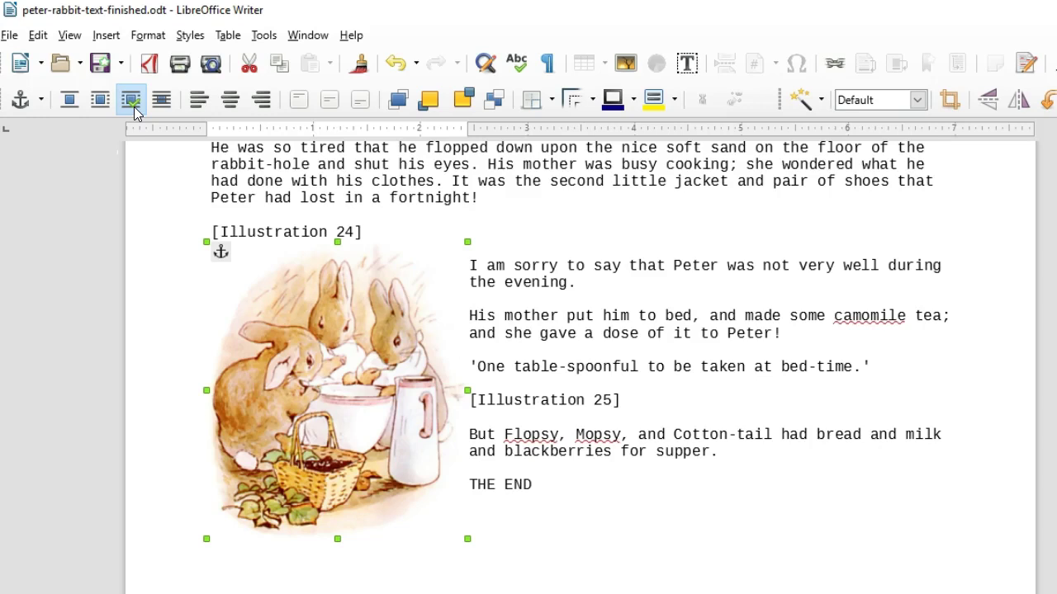
{"action": "left_click", "coordinate": [70, 107]}
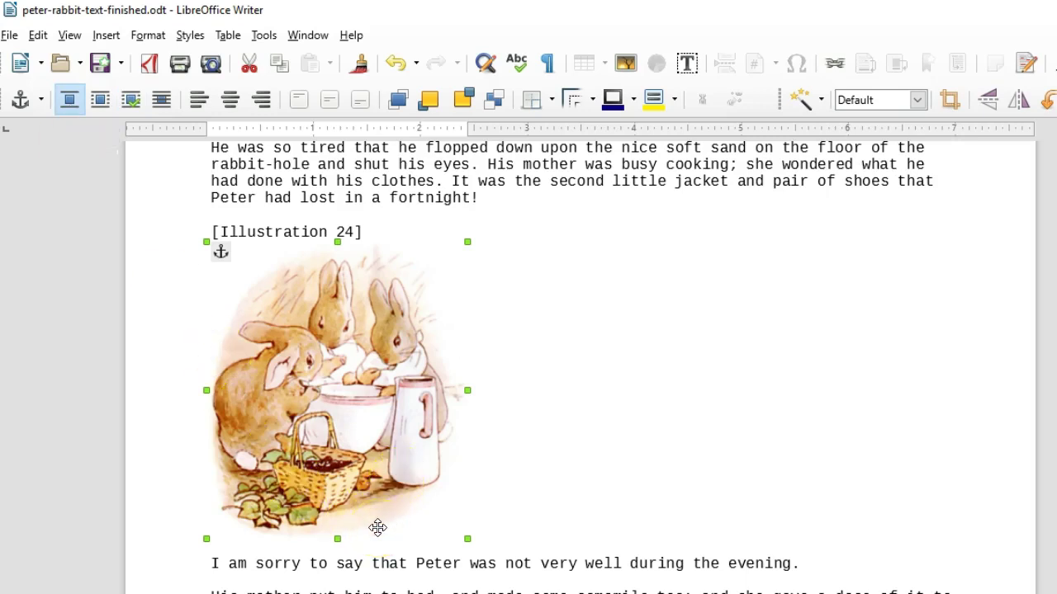
{"action": "left_click_drag", "start_coordinate": [401, 453], "coordinate": [370, 401]}
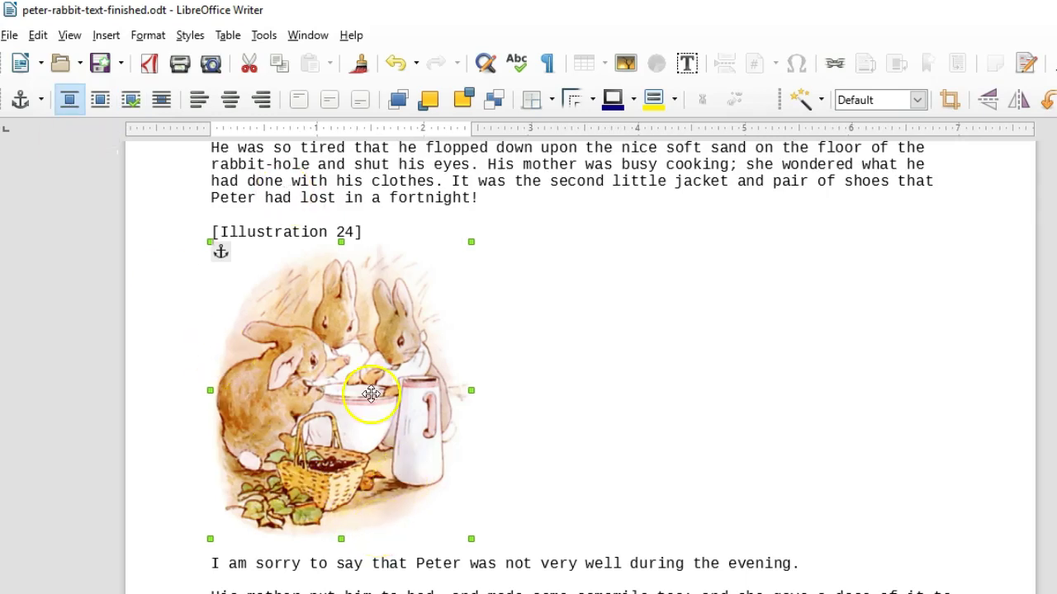
Step: Try Wrap Through on the rabbits image, finishing with Optimal Page Wrap
{"action": "left_click", "coordinate": [231, 100]}
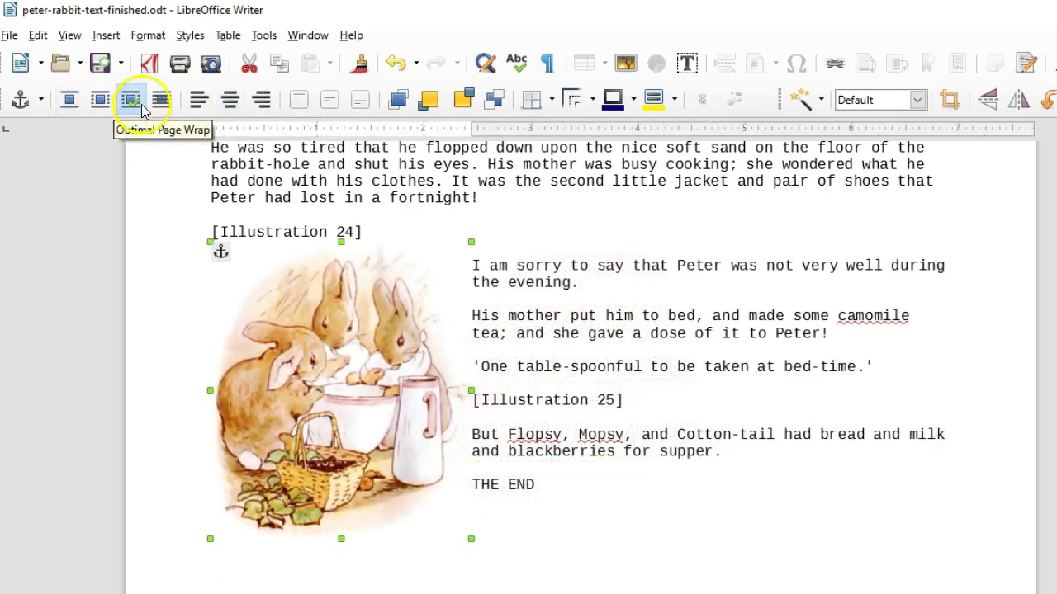
{"action": "left_click", "coordinate": [159, 104]}
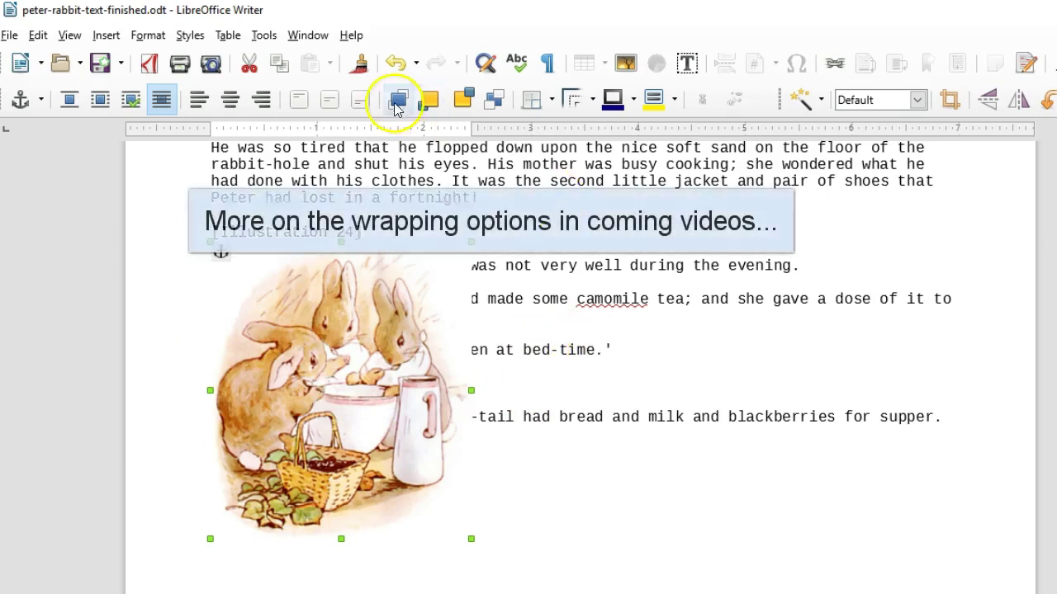
{"action": "left_click", "coordinate": [130, 100]}
Step: Rename the rabbits image as Image26 in its properties
{"action": "right_click", "coordinate": [343, 278]}
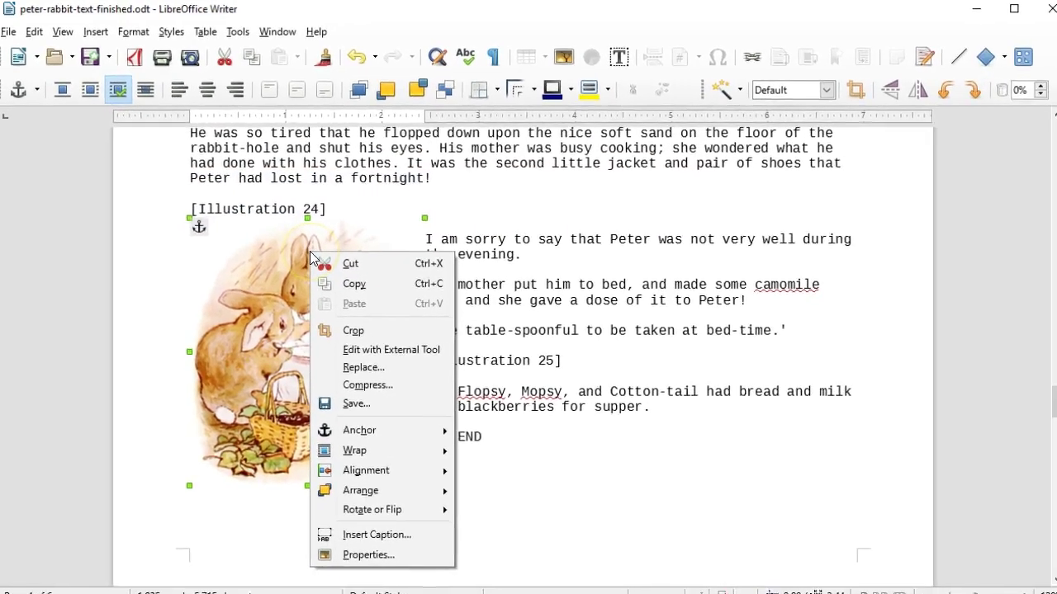
{"action": "left_click", "coordinate": [364, 547]}
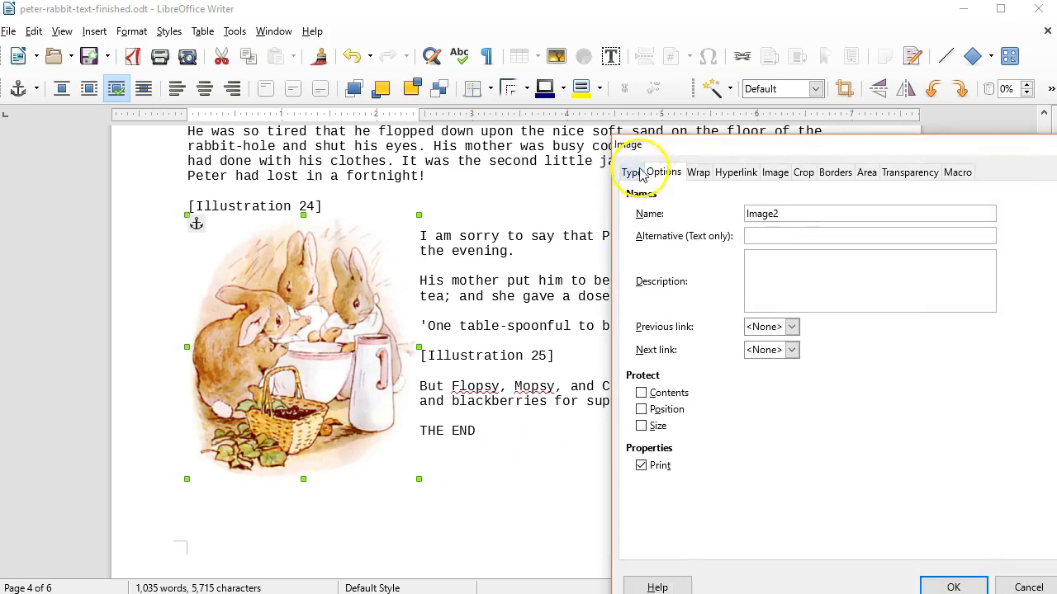
{"action": "left_click_drag", "start_coordinate": [807, 216], "coordinate": [712, 229]}
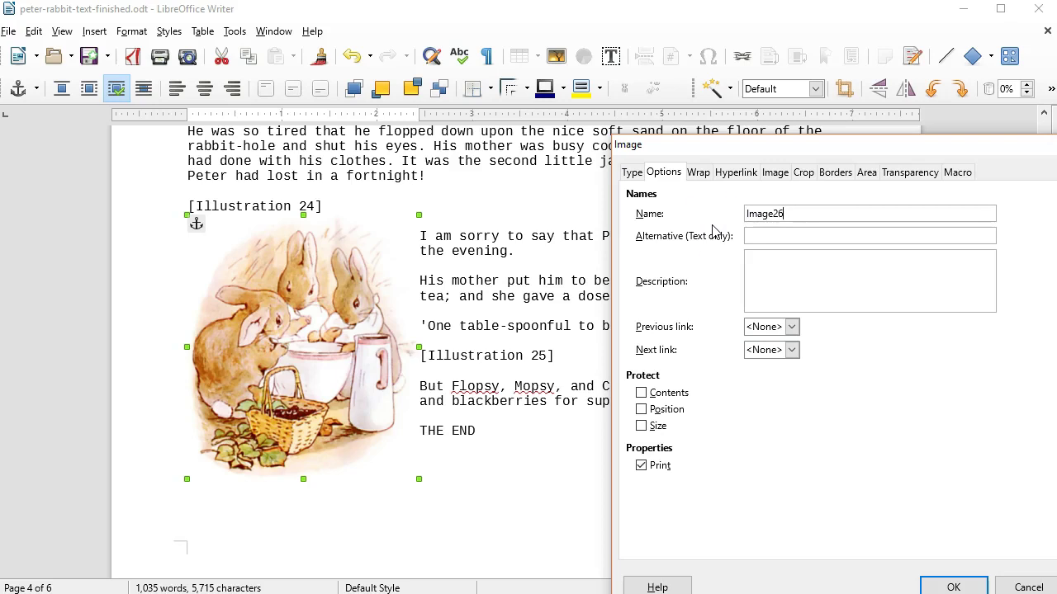
{"action": "left_click", "coordinate": [953, 586]}
Step: Rename the cover image on the first page as Cover in its properties
{"action": "left_click_drag", "start_coordinate": [1044, 404], "coordinate": [1044, 124]}
{"action": "right_click", "coordinate": [575, 175]}
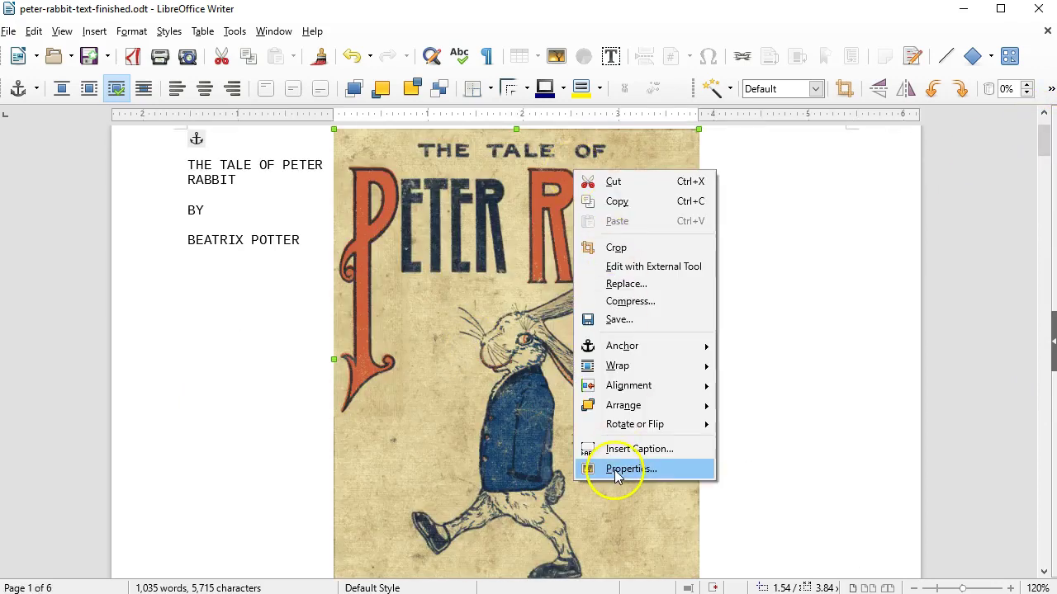
{"action": "left_click", "coordinate": [617, 471]}
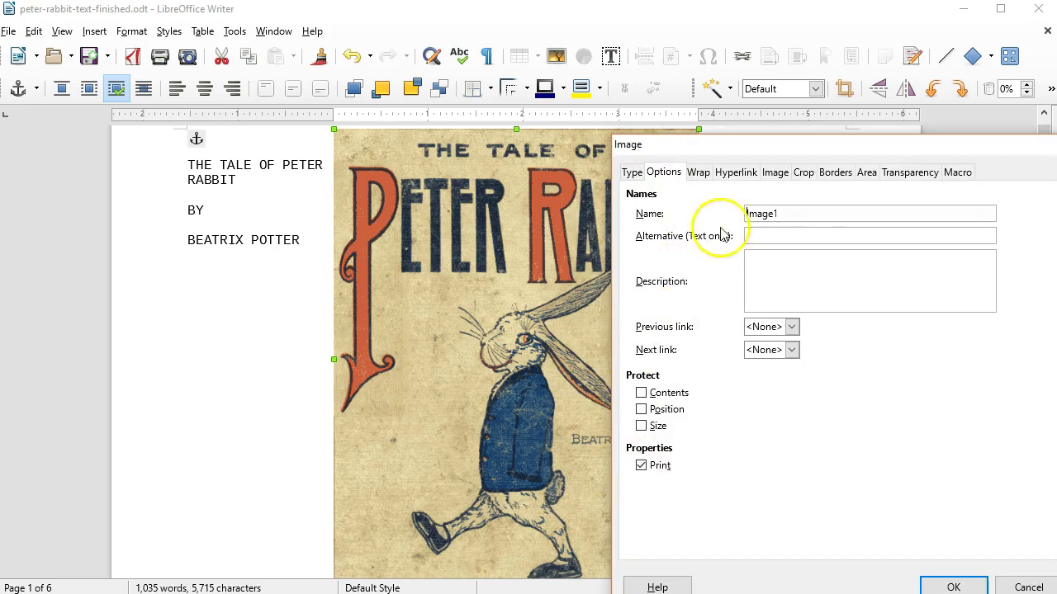
{"action": "left_click_drag", "start_coordinate": [826, 151], "coordinate": [730, 114]}
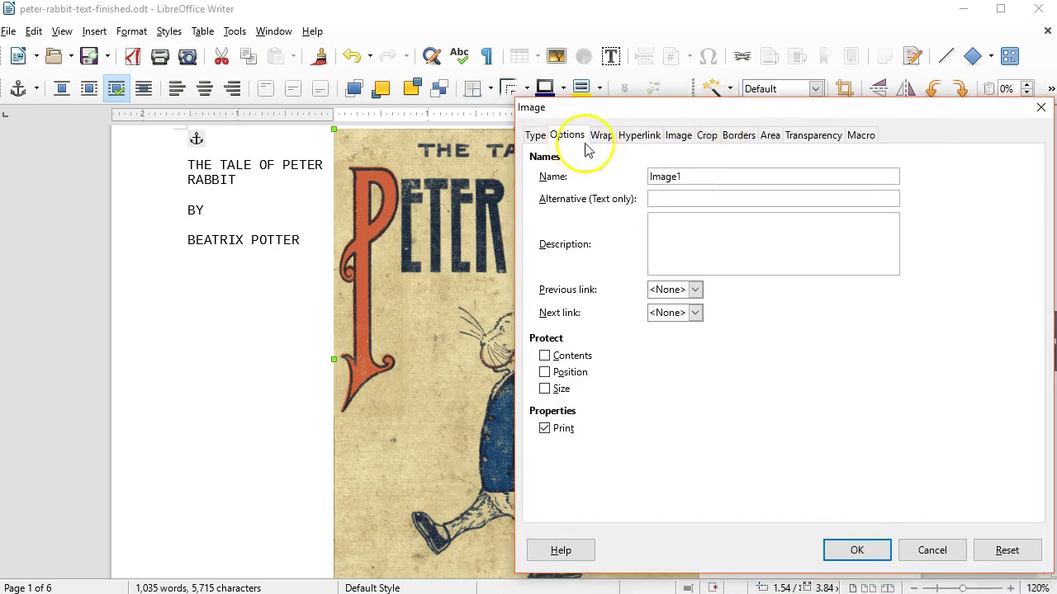
{"action": "double_click", "coordinate": [697, 171]}
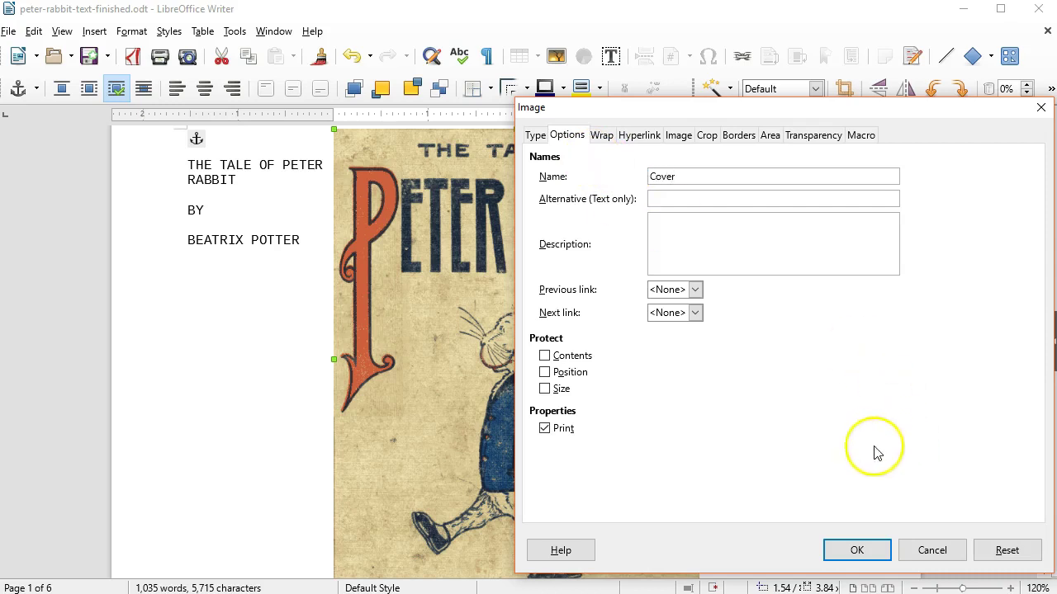
{"action": "left_click", "coordinate": [856, 550]}
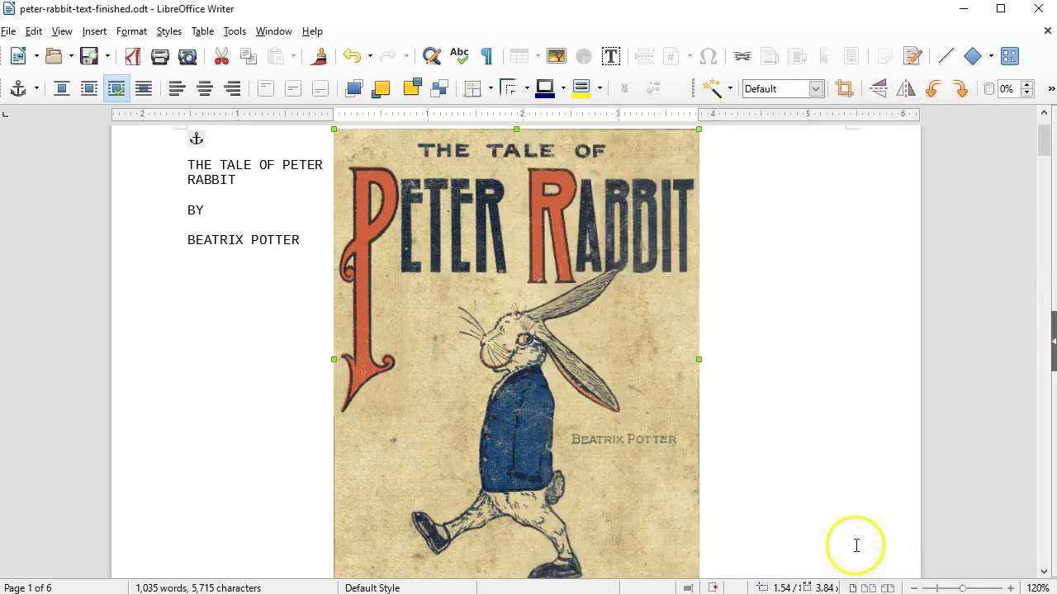
Step: Open the Navigator and use its image list to jump to Image26 and back to Cover
{"action": "left_click", "coordinate": [1054, 346]}
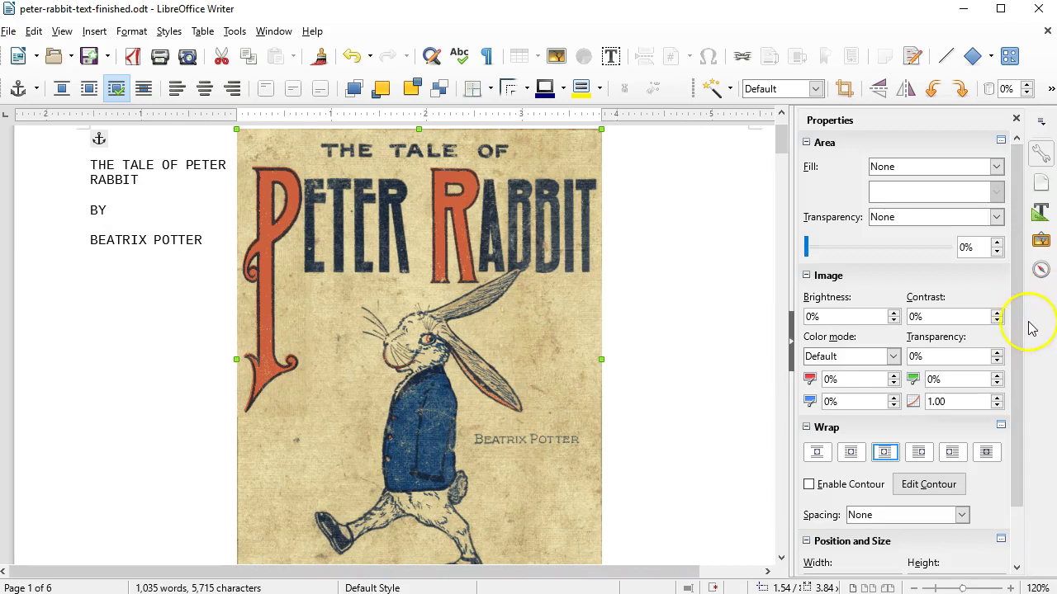
{"action": "left_click", "coordinate": [1040, 271]}
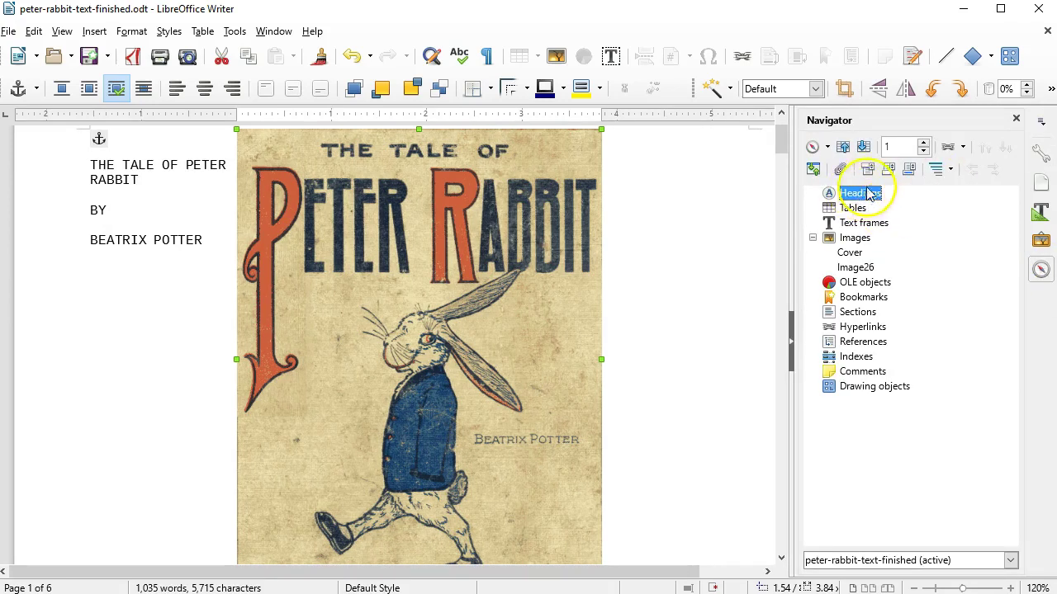
{"action": "left_click", "coordinate": [855, 238]}
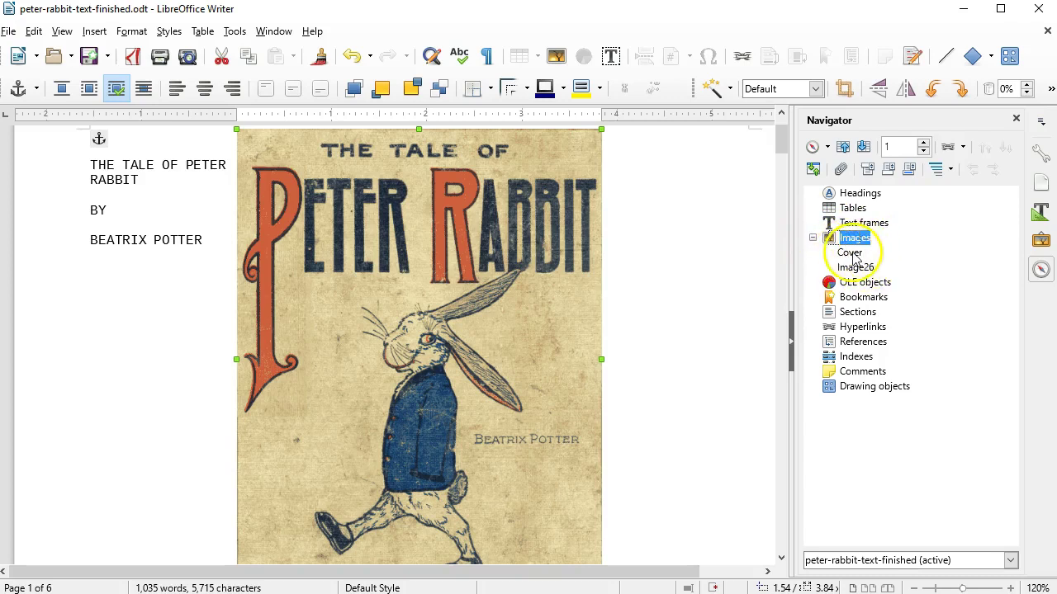
{"action": "left_click", "coordinate": [853, 255]}
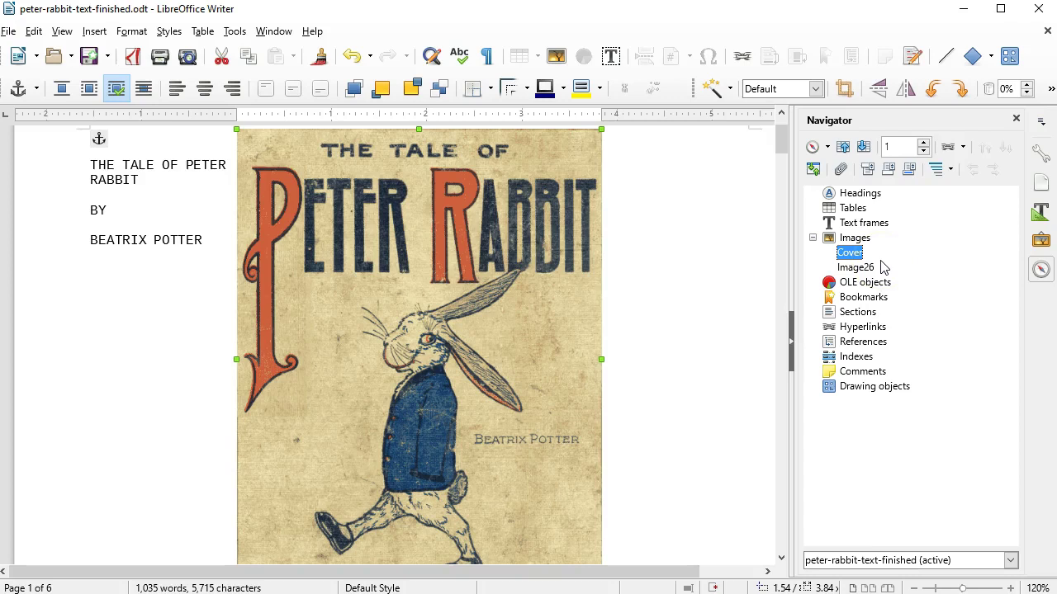
{"action": "mouse_move", "coordinate": [881, 266]}
{"action": "left_mouse_down"}
{"action": "mouse_move", "coordinate": [859, 271]}
{"action": "mouse_move", "coordinate": [933, 276]}
{"action": "mouse_move", "coordinate": [867, 285]}
{"action": "mouse_move", "coordinate": [848, 275]}
{"action": "left_mouse_up"}
{"action": "double_click", "coordinate": [848, 274]}
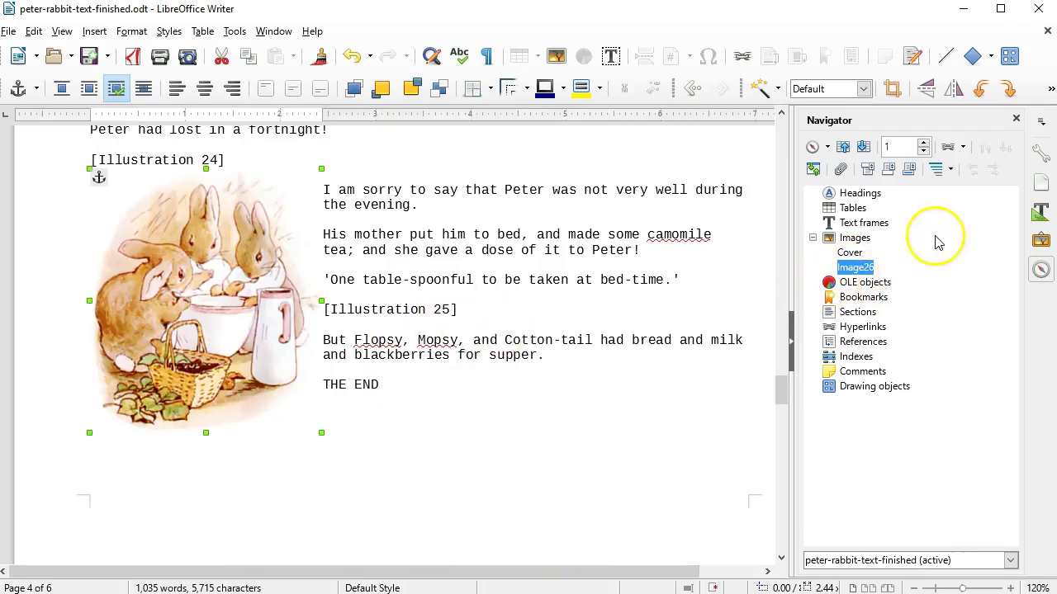
{"action": "double_click", "coordinate": [850, 252]}
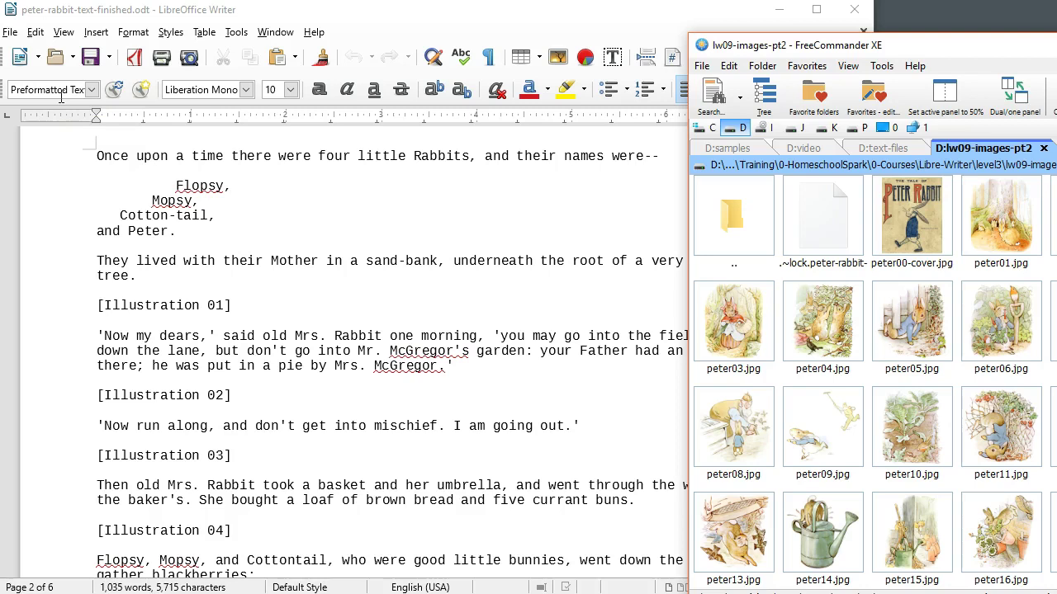
Step: Delete the "[Illustration 01]" placeholder text on page 2
{"action": "left_click_drag", "start_coordinate": [267, 302], "coordinate": [85, 305]}
{"action": "key", "text": "Delete"}
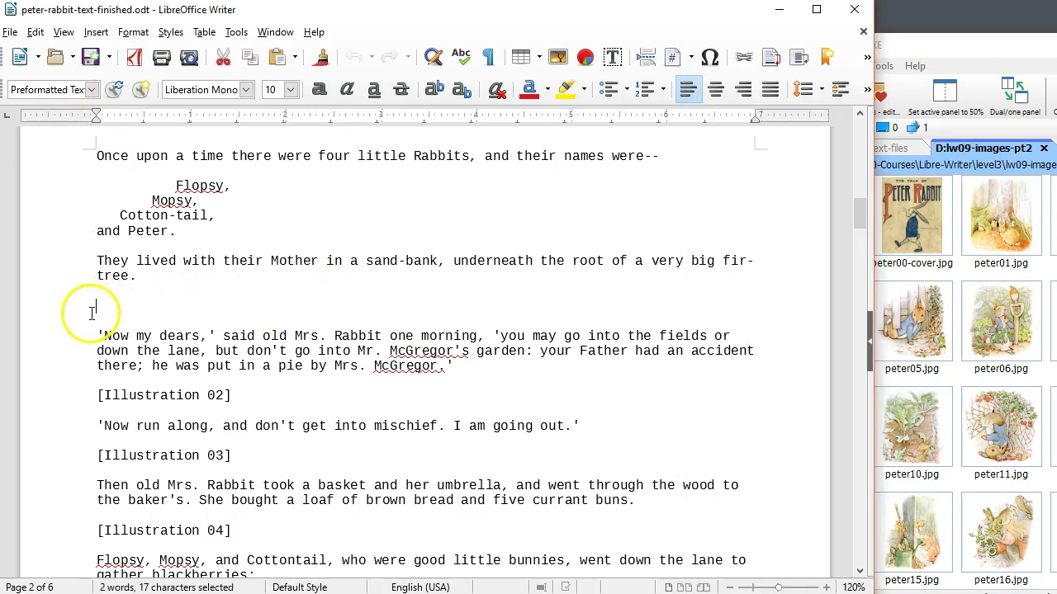
Step: Insert peter01.jpg from the FreeCommander image folder on the blank line above the "Now my dears" paragraph
{"action": "left_click", "coordinate": [972, 43]}
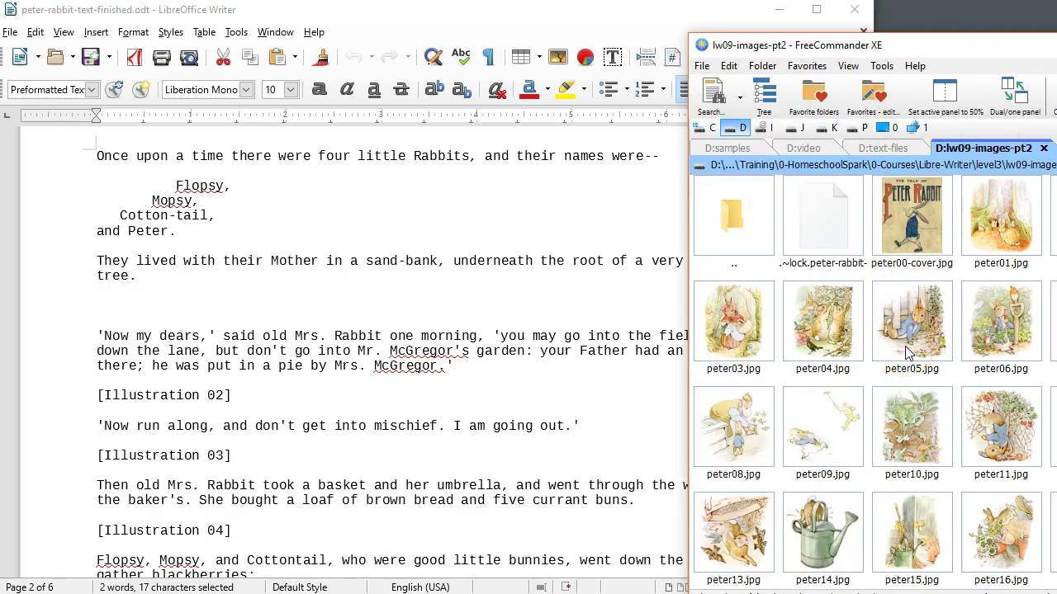
{"action": "left_click", "coordinate": [1014, 225]}
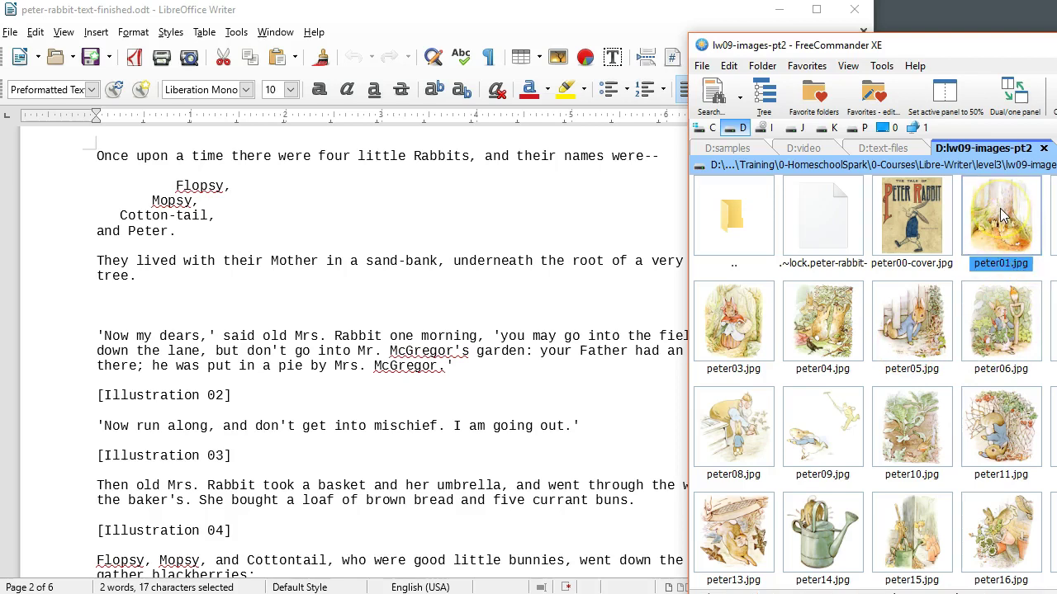
{"action": "left_click_drag", "start_coordinate": [1001, 216], "coordinate": [123, 306]}
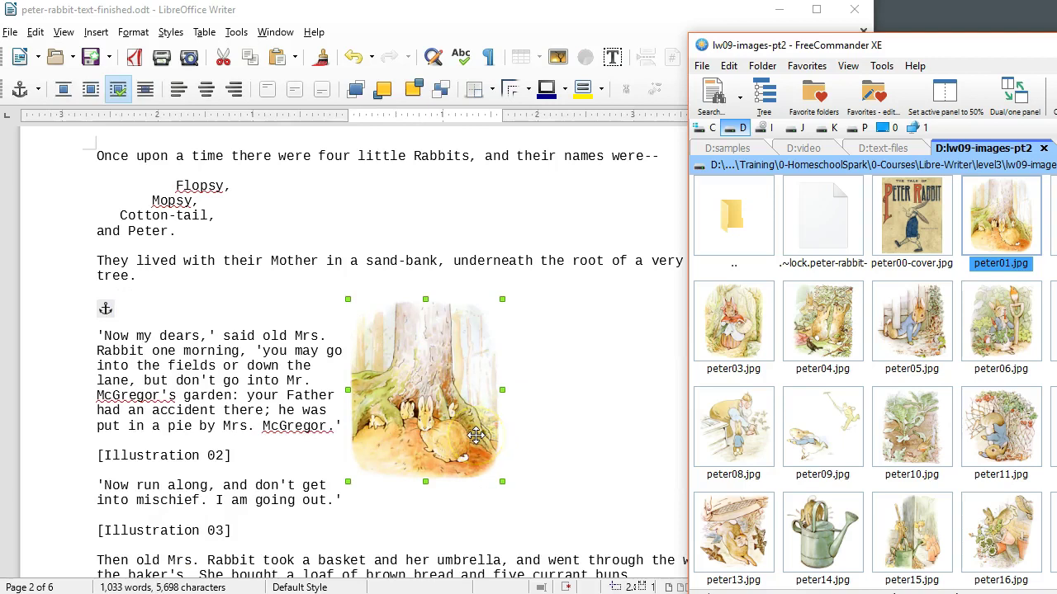
Step: Move the inserted tree image to the page's left margin beside "Now my dears" and add blank lines so "[Illustration 02]" starts below it
{"action": "left_click", "coordinate": [459, 388]}
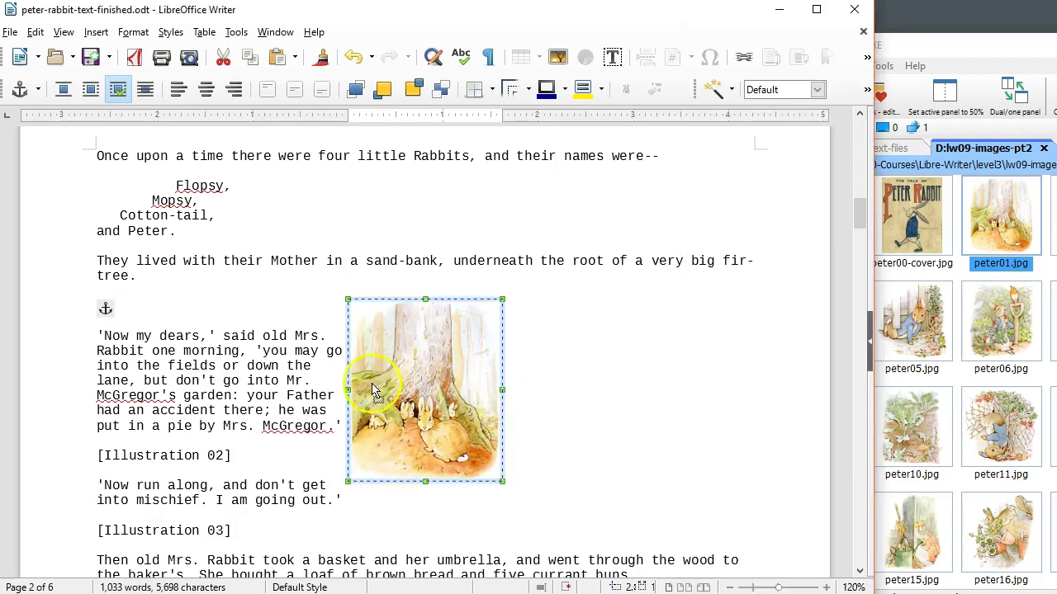
{"action": "left_click_drag", "start_coordinate": [99, 363], "coordinate": [191, 441]}
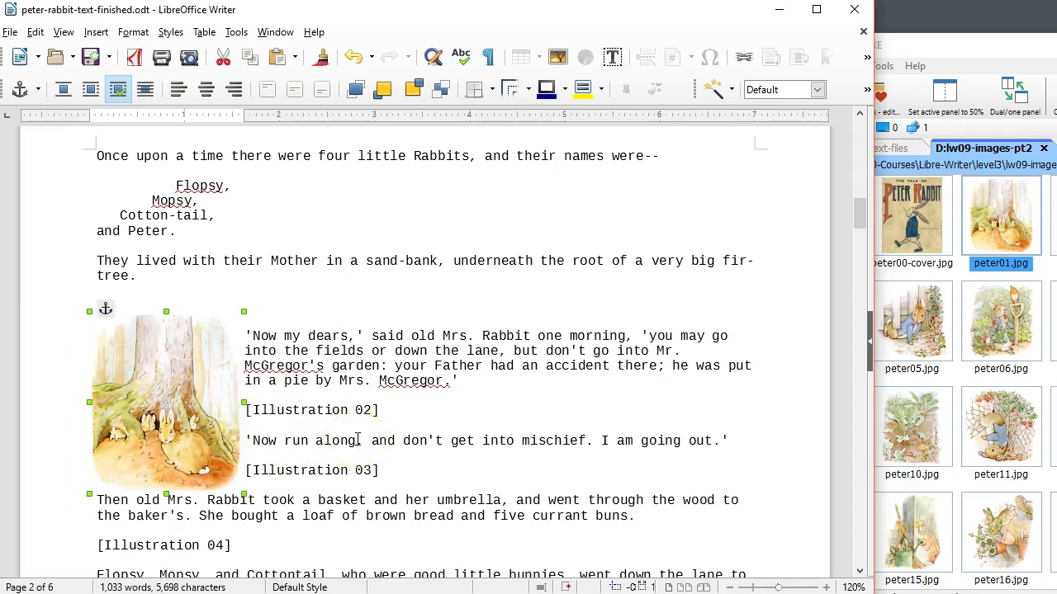
{"action": "left_click", "coordinate": [453, 220]}
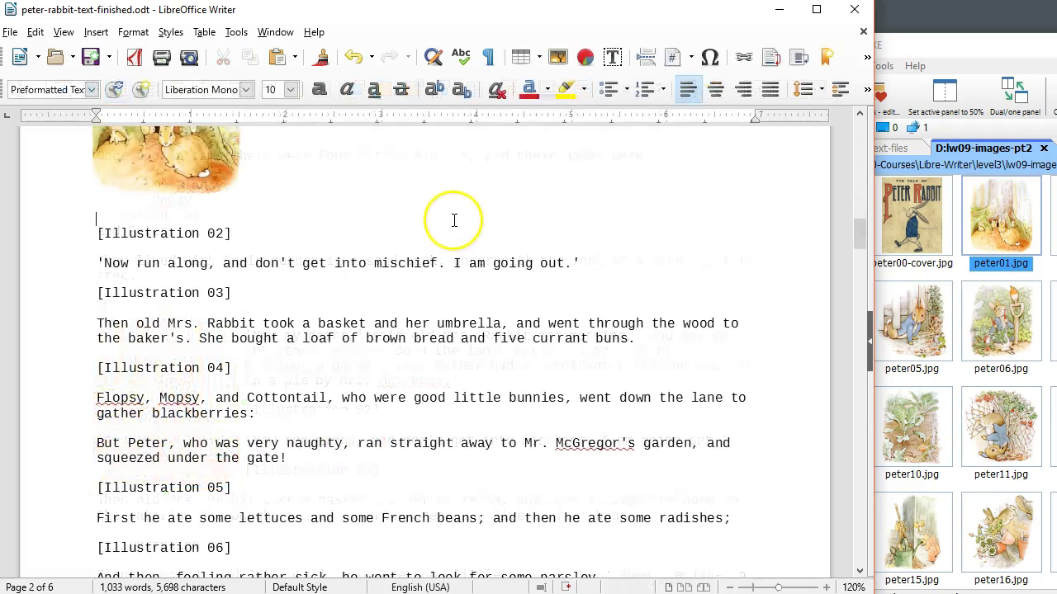
{"action": "left_click", "coordinate": [448, 212]}
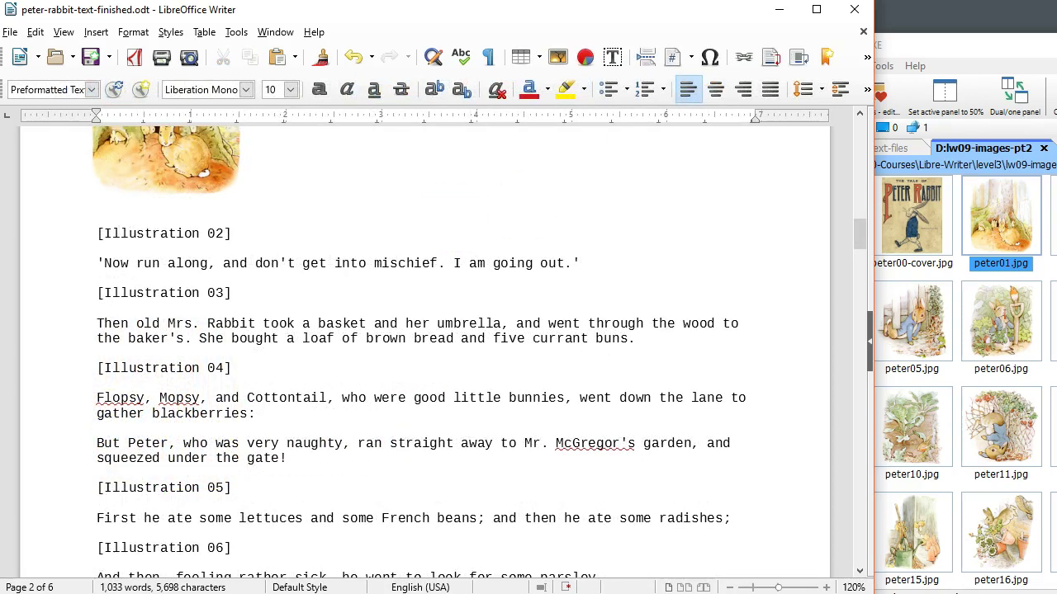
Step: Open peter02.jpg from the FreeCommander folder in the image viewer, copy the image, and close the viewer
{"action": "left_click_drag", "start_coordinate": [949, 45], "coordinate": [764, 45]}
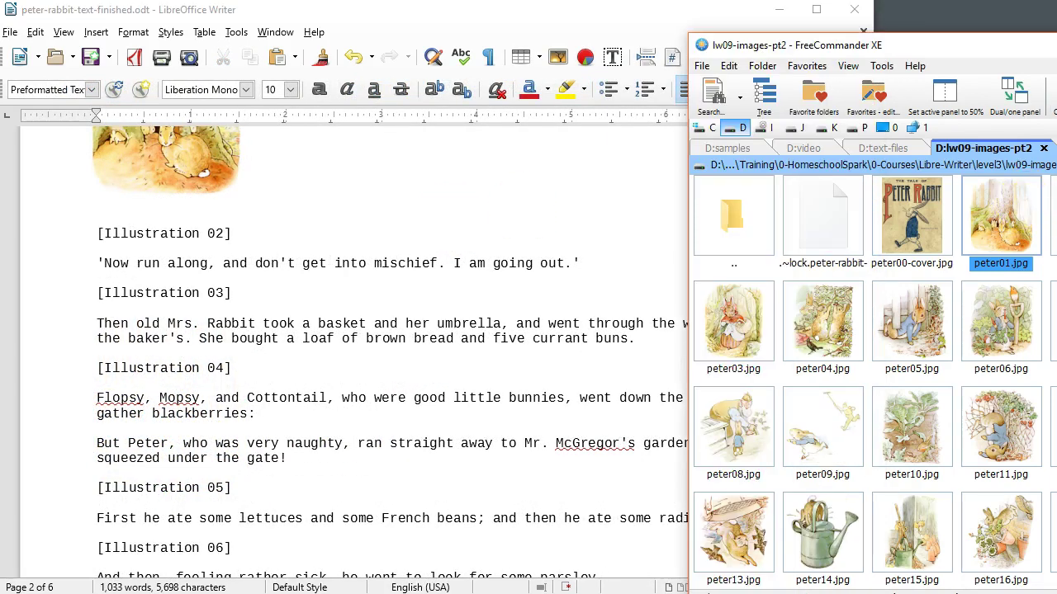
{"action": "double_click", "coordinate": [1053, 216]}
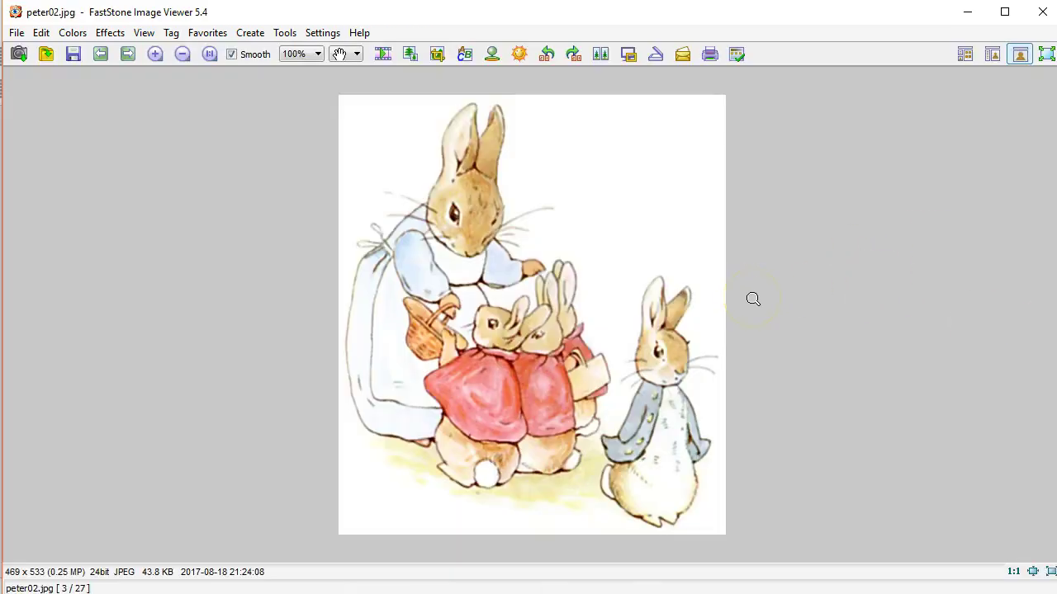
{"action": "left_click", "coordinate": [41, 33]}
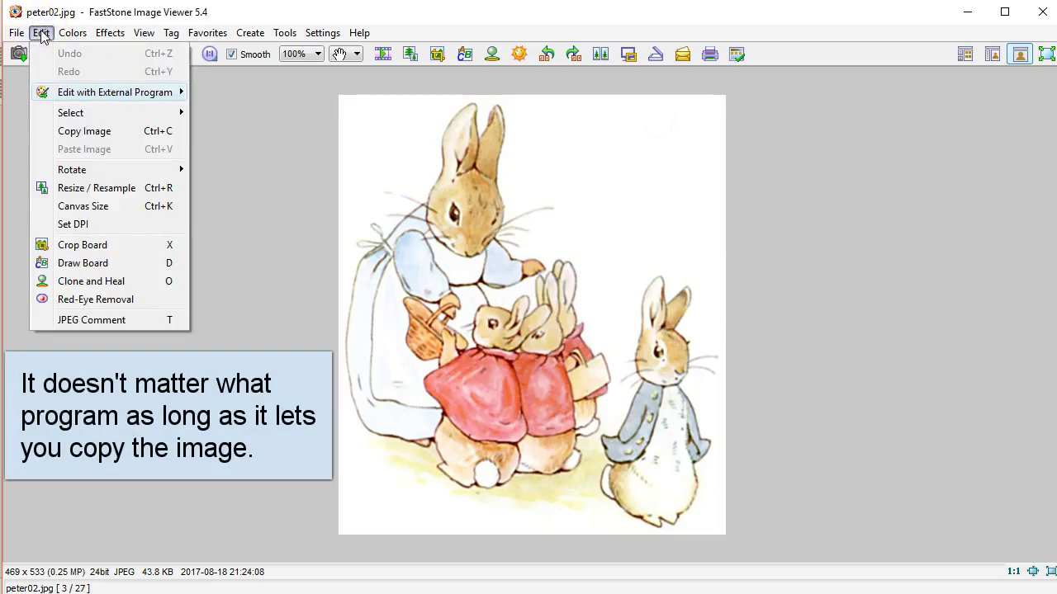
{"action": "left_click", "coordinate": [95, 136]}
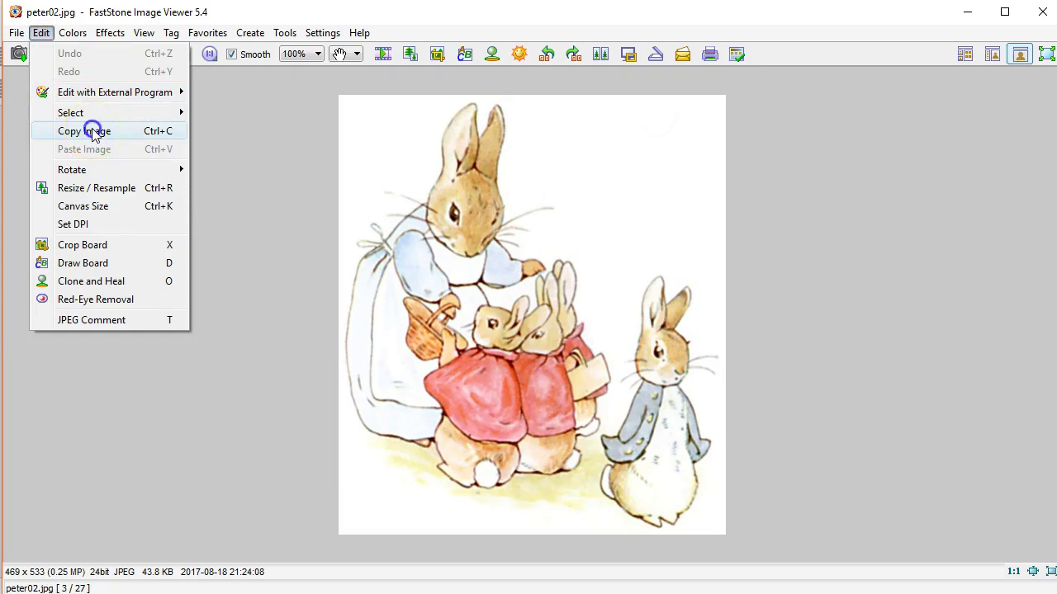
{"action": "left_click", "coordinate": [1040, 23]}
Step: Replace the "[Illustration 02]" placeholder text with the copied image, pasted as a bitmap
{"action": "triple_click", "coordinate": [236, 234]}
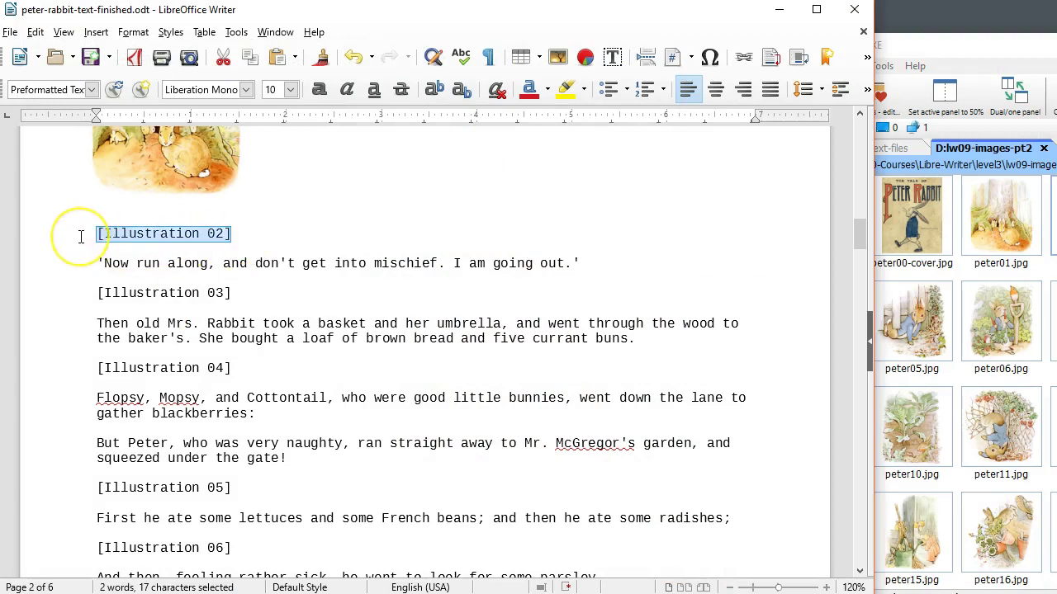
{"action": "key", "text": "Delete"}
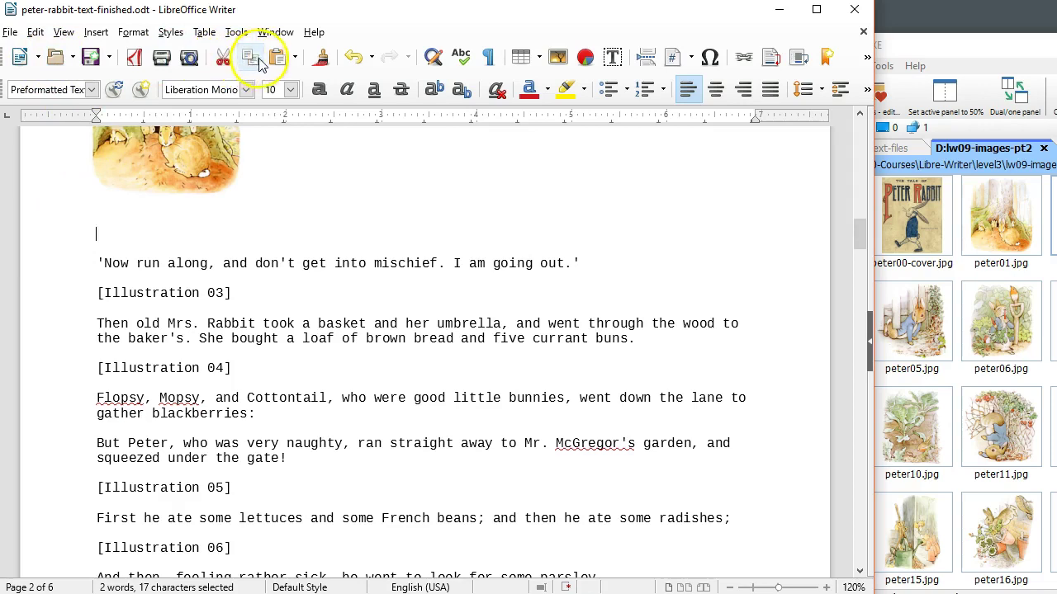
{"action": "left_click", "coordinate": [295, 57]}
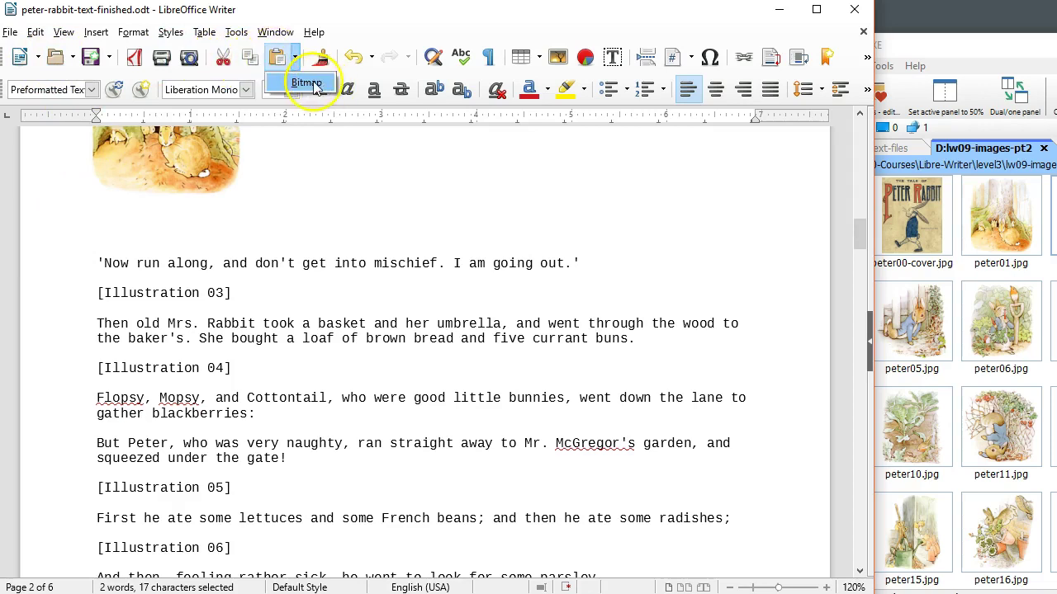
{"action": "left_click", "coordinate": [306, 83]}
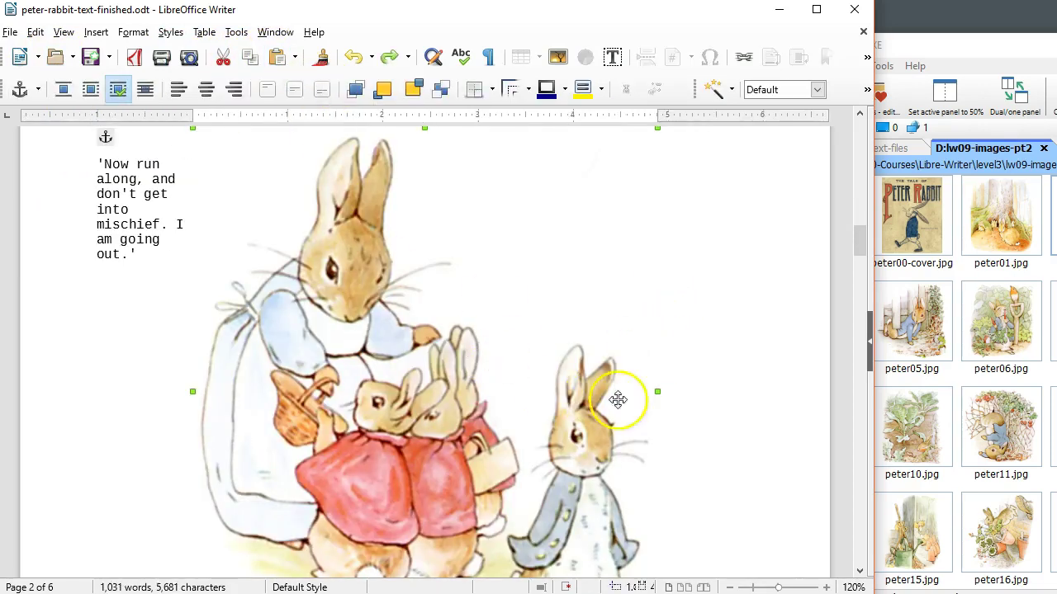
Step: Shrink the pasted rabbit family image proportionally from its lower-right corner to about 3.6 inches wide
{"action": "scroll", "coordinate": [559, 378], "scroll_direction": "down", "scroll_amount": 1}
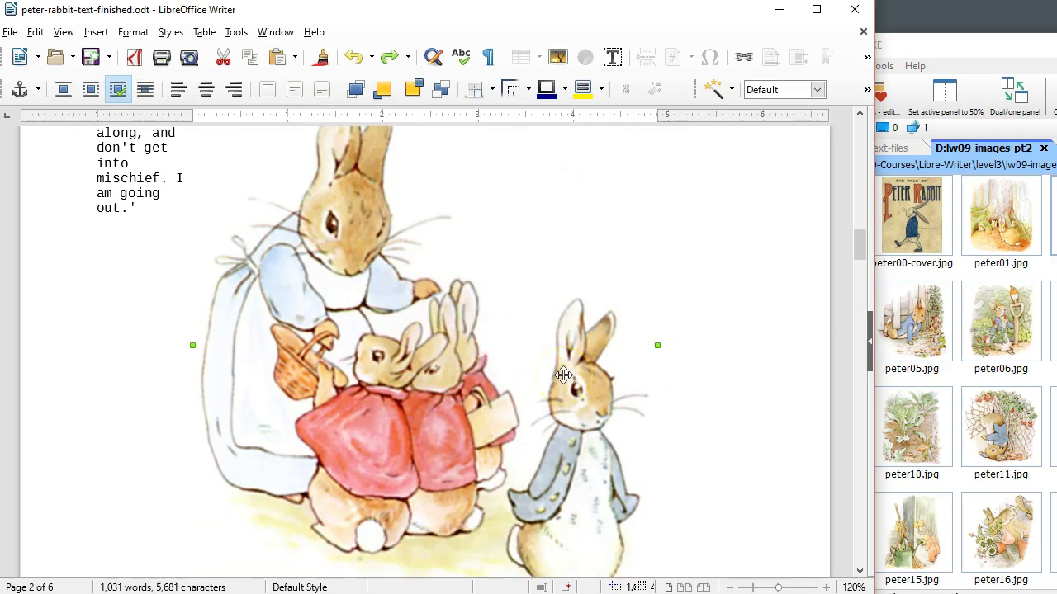
{"action": "scroll", "coordinate": [669, 395], "scroll_direction": "down", "scroll_amount": 2}
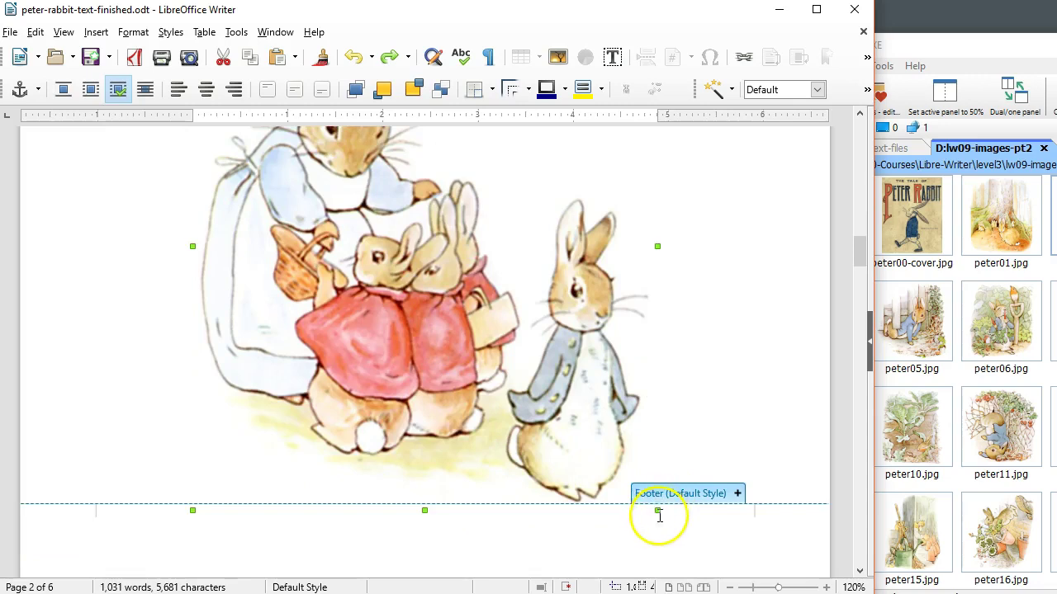
{"action": "left_click_drag", "start_coordinate": [657, 510], "coordinate": [502, 357]}
{"action": "scroll", "coordinate": [566, 349], "scroll_direction": "up", "scroll_amount": 5}
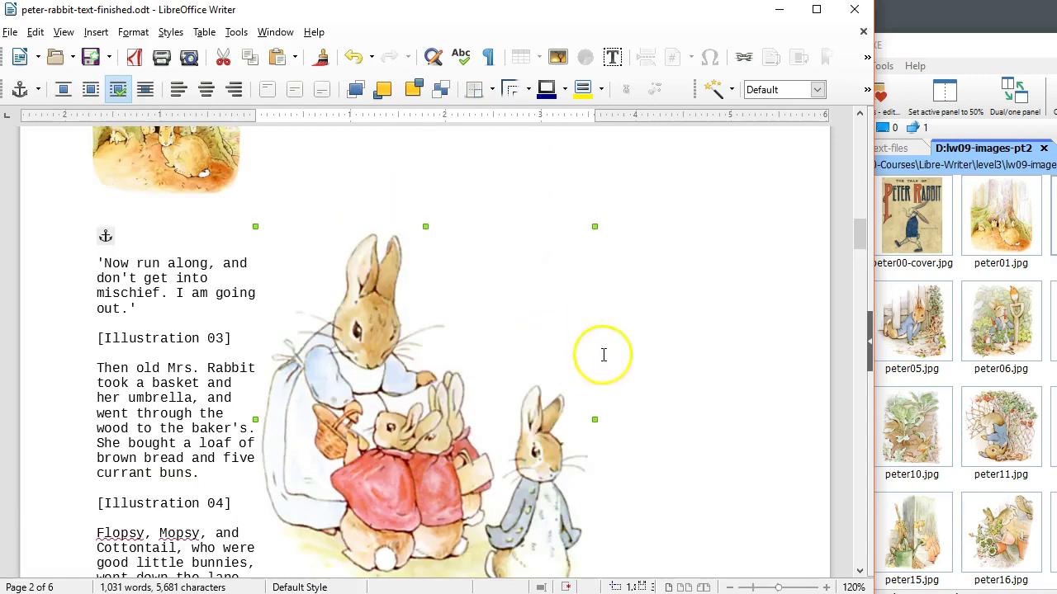